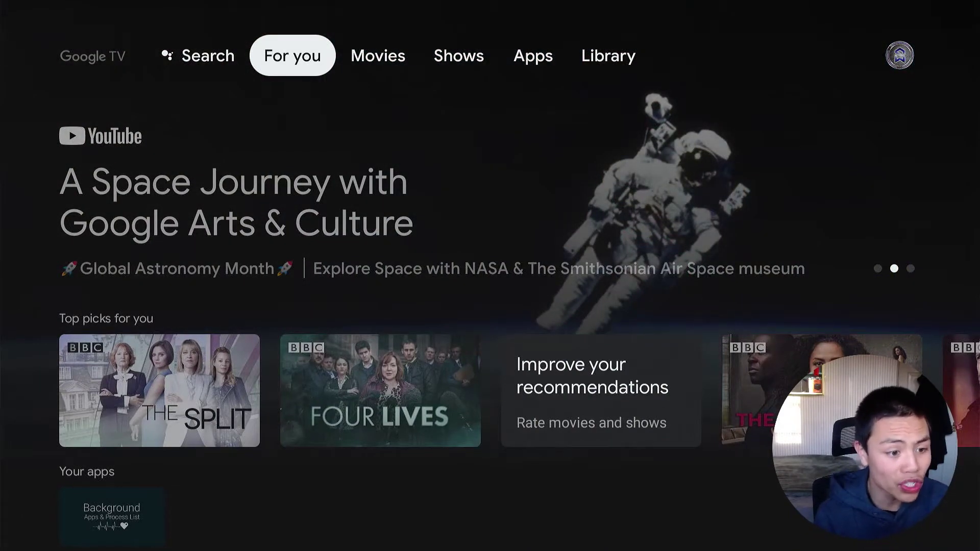
Browse the For you home screen recommendation rows
key("Down")
key("Up")
key("Right")
key("Left")
key("Left")
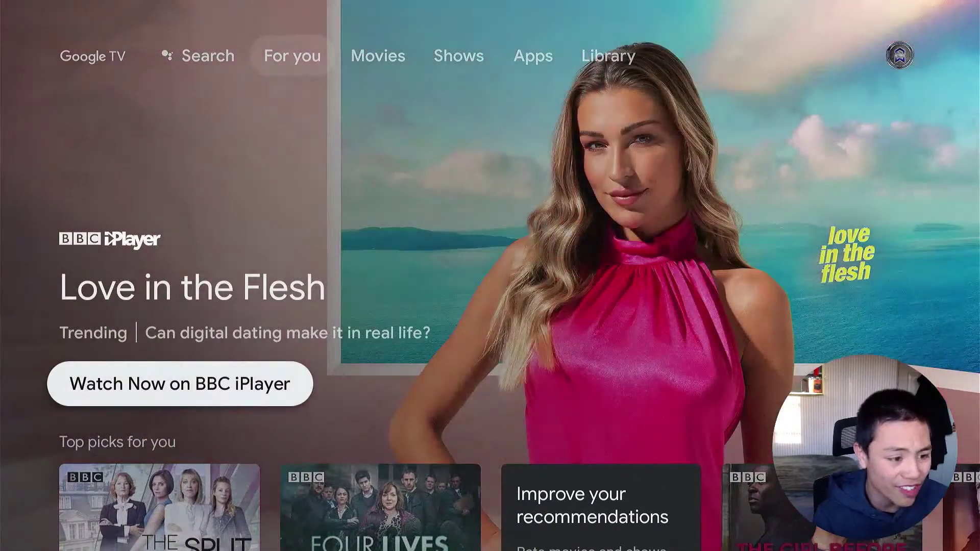
key("Down")
key("Right")
key("Right")
key("Right")
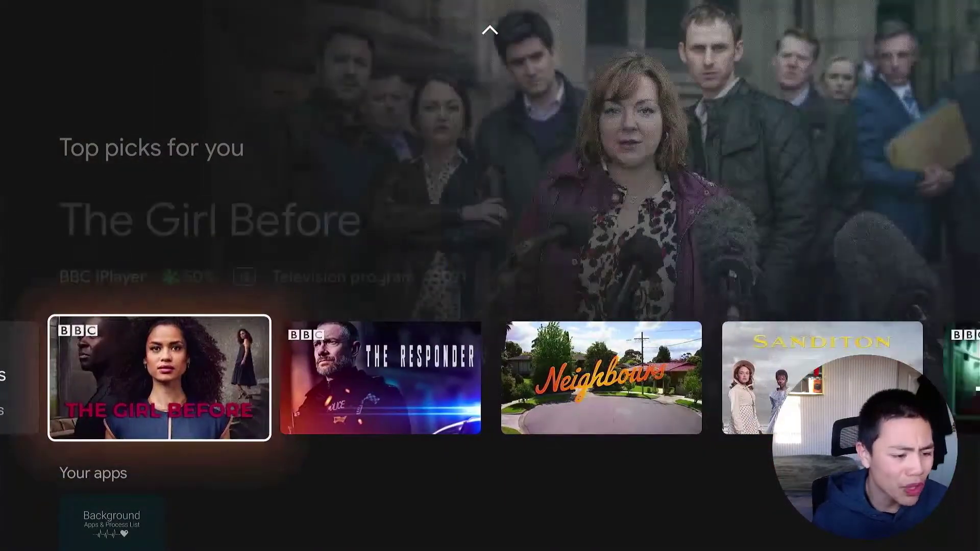
key("Down")
key("Down")
key("Right")
key("Right")
key("Right")
key("Right")
key("Up")
key("Up")
key("Up")
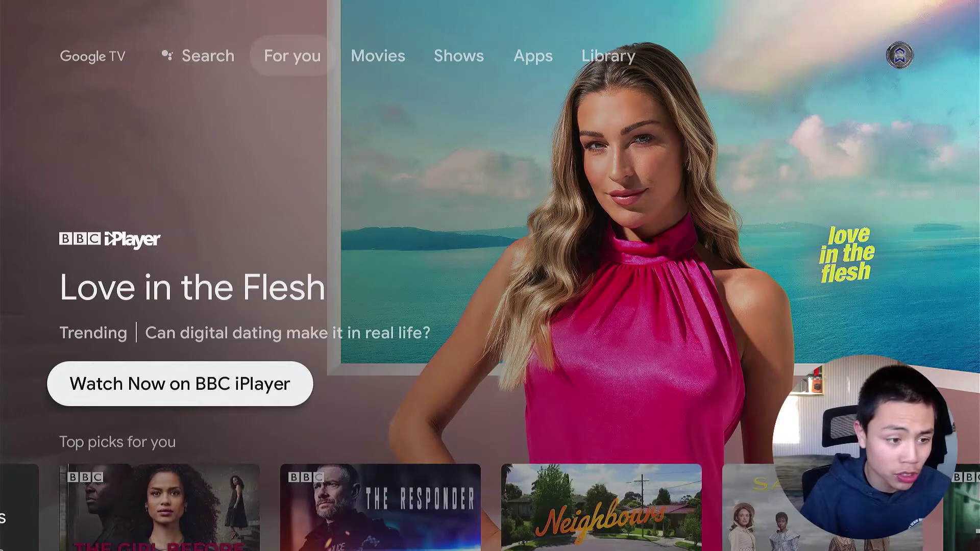
key("Up")
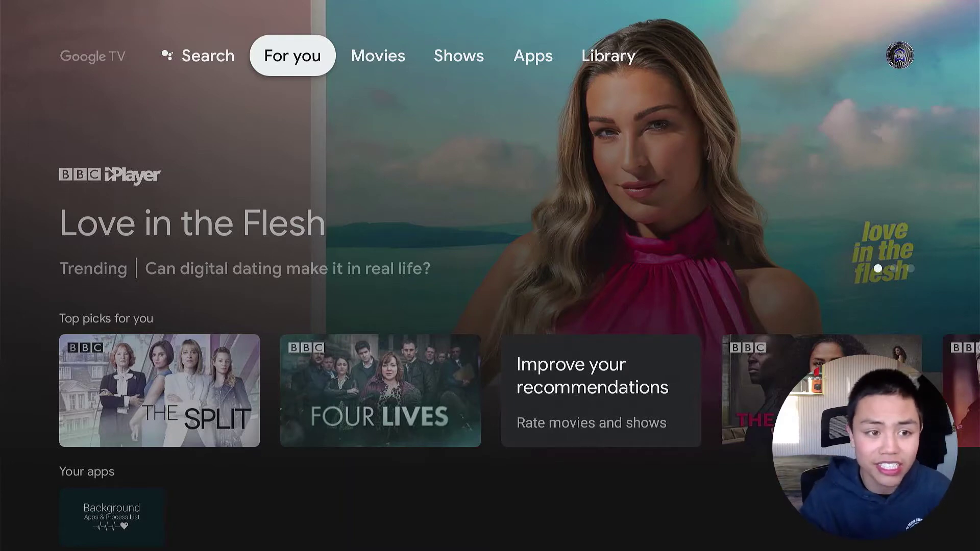
Open System settings on the Chromecast from the profile panel
key("Right")
key("Right")
key("Right")
key("Right")
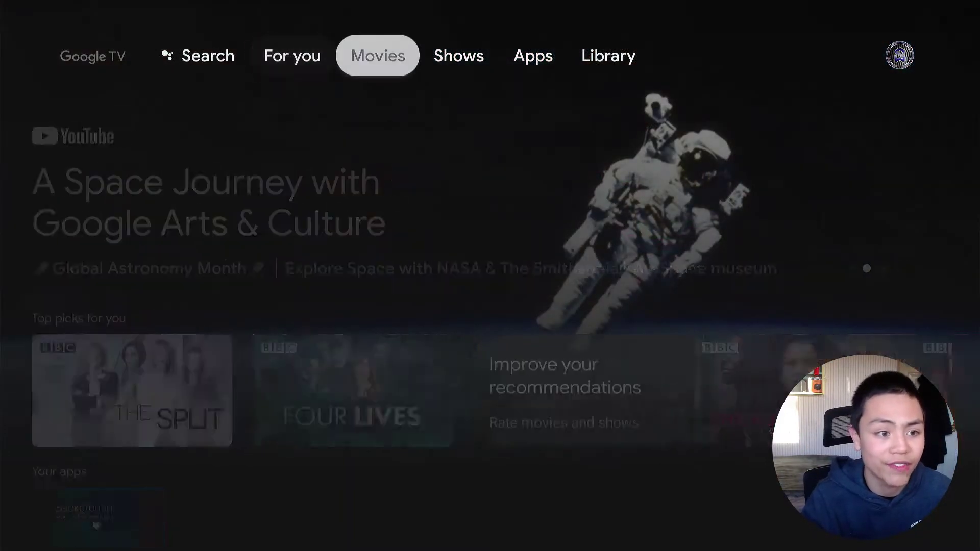
key("Right")
key("Return")
key("Down")
key("Return")
key("Down")
key("Down")
key("Down")
key("Down")
key("Down")
key("Down")
key("Down")
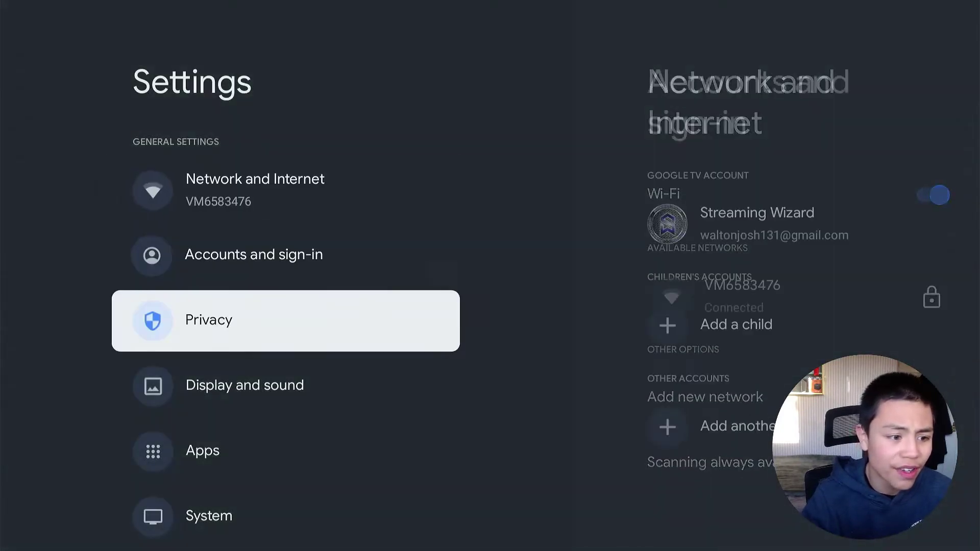
key("Up")
key("Up")
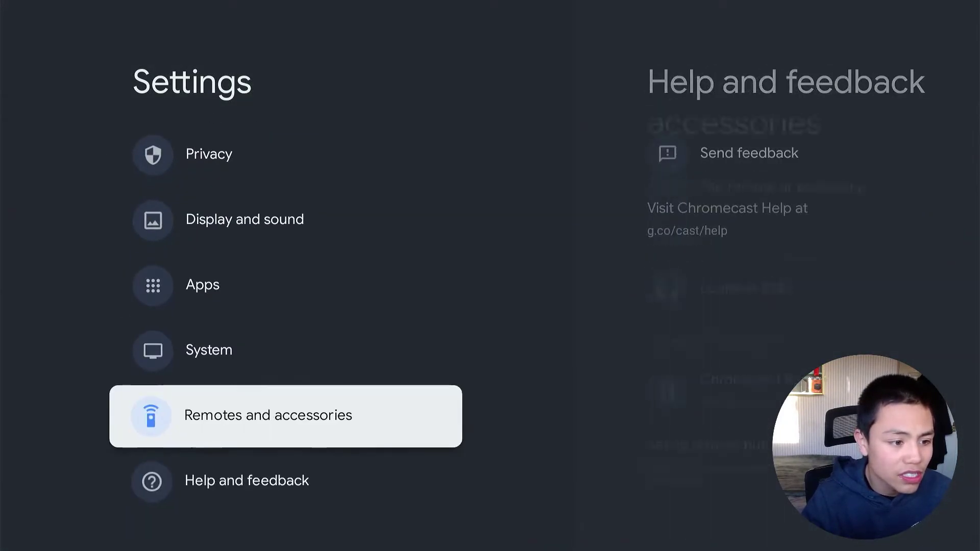
key("Return")
In About, activate the Android TV OS build repeatedly to unlock developer mode, then go Home
key("Down")
key("Return")
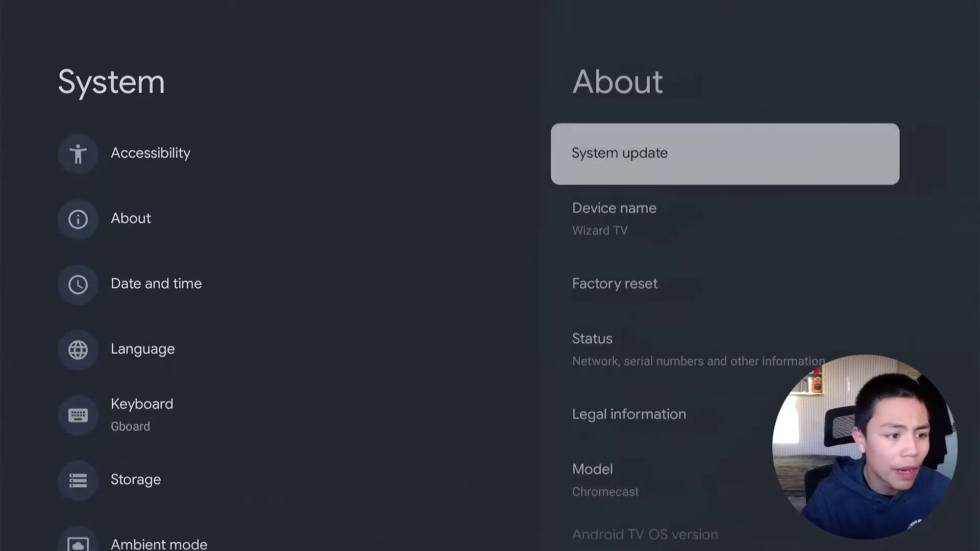
key("Down")
key("Down")
key("Down")
key("Down")
key("Down")
key("Down")
key("Down")
key("Down")
key("Down")
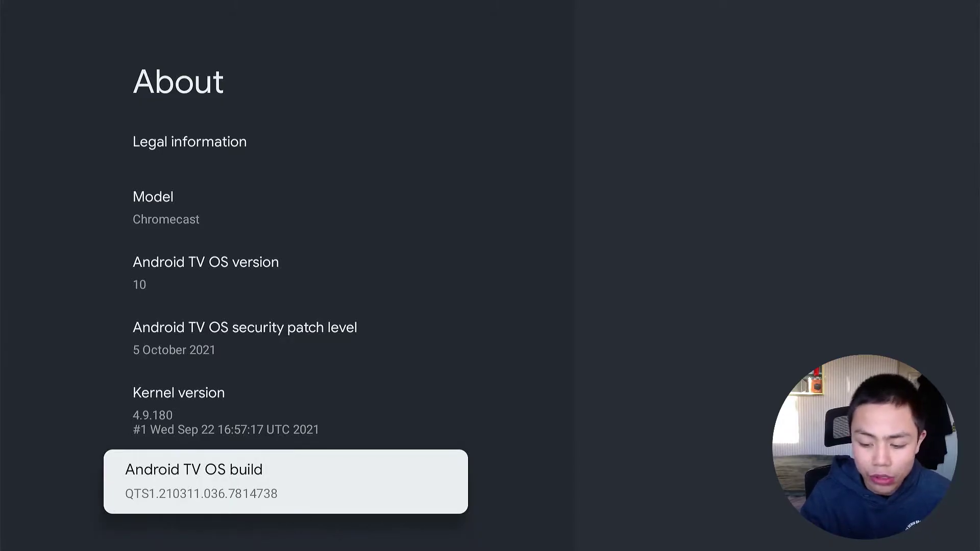
key("Return")
key("Return")
key("Return")
key("Return")
key("Return")
key("Return")
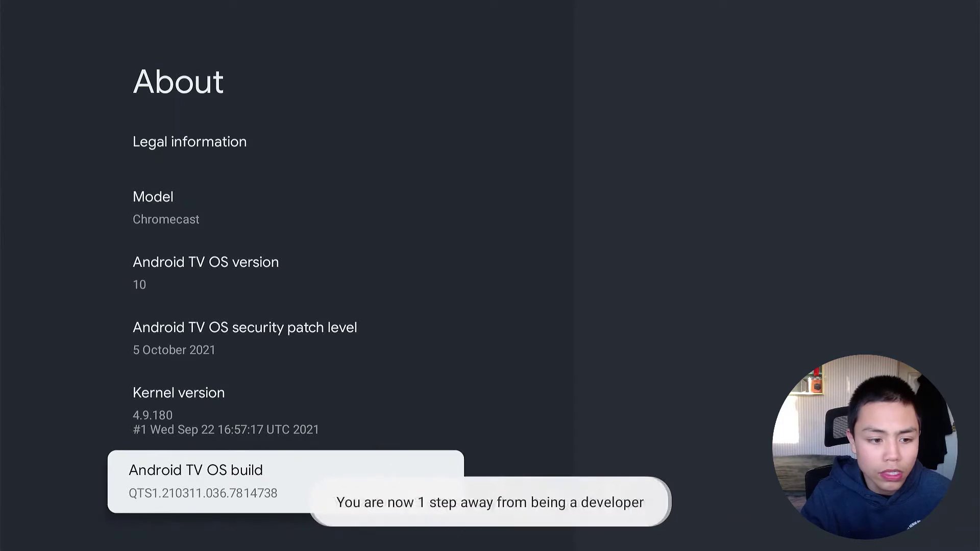
key("Return")
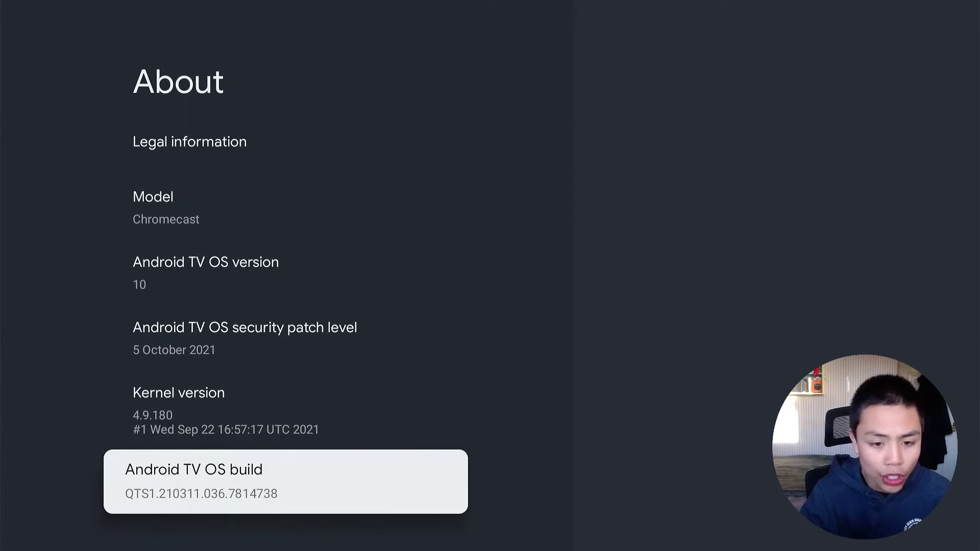
key("Home")
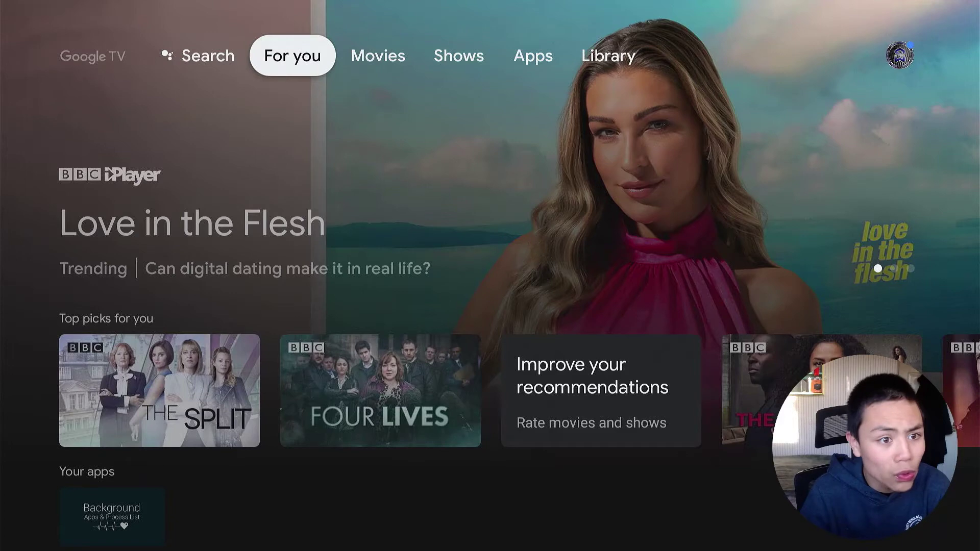
Search the Apps page for 'dow'
key("Right")
key("Right")
key("Right")
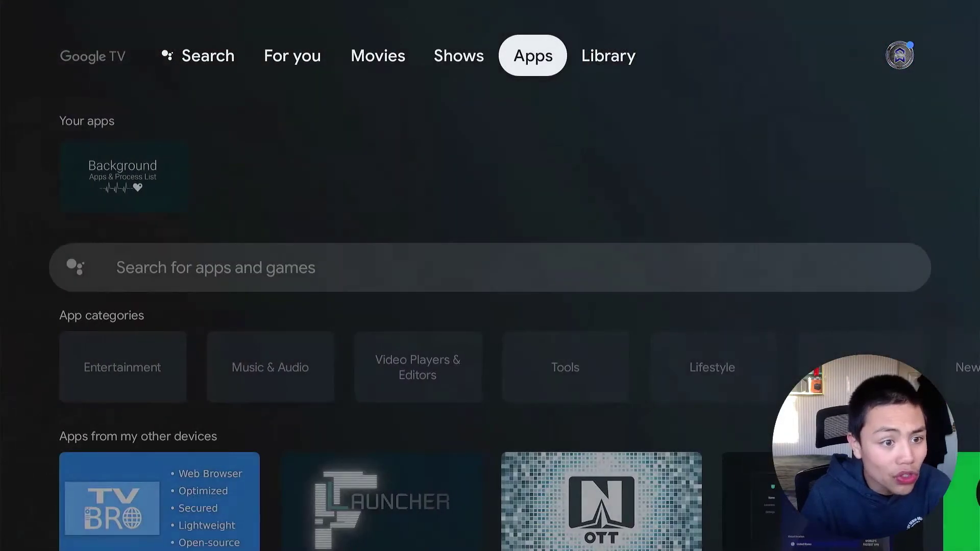
key("Down")
key("Down")
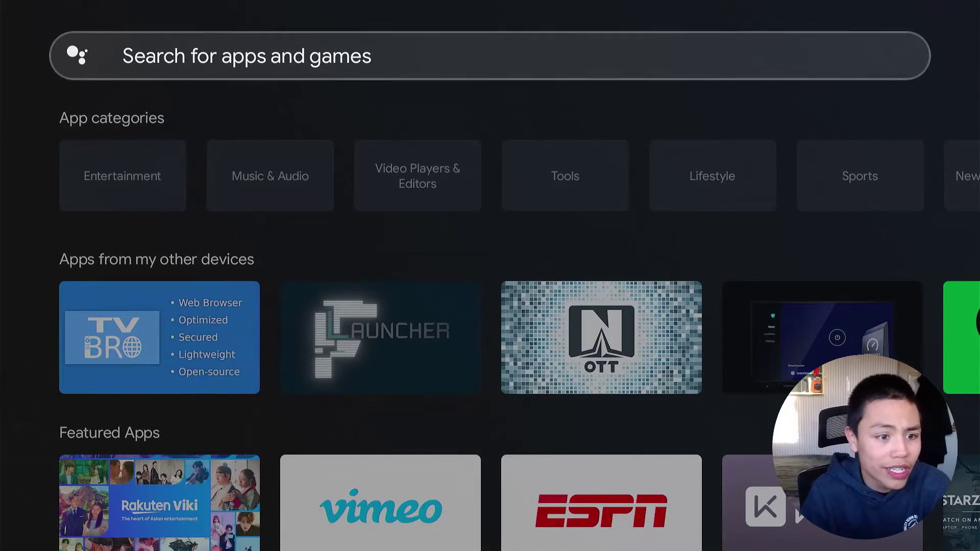
key("Return")
key("Right")
key("Right")
key("Right")
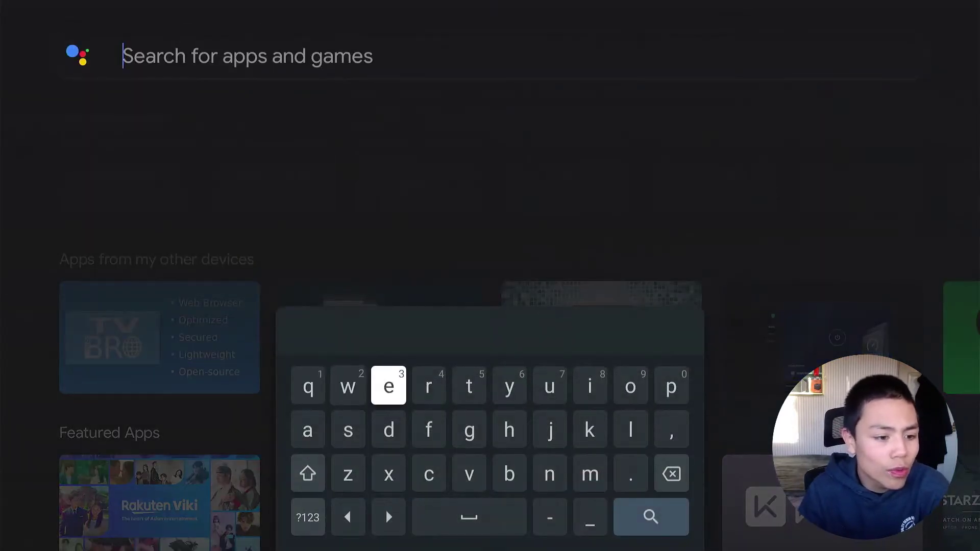
key("Down")
key("Left")
key("Return")
key("Right")
key("Right")
key("Right")
key("Right")
key("Right")
key("Right")
key("Right")
key("Right")
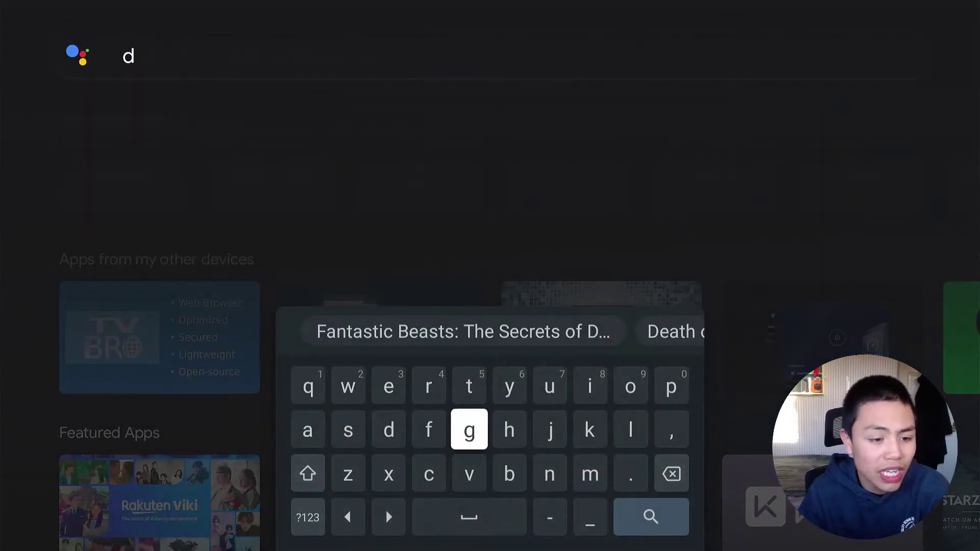
key("Up")
key("Return")
key("Right")
key("Right")
key("Right")
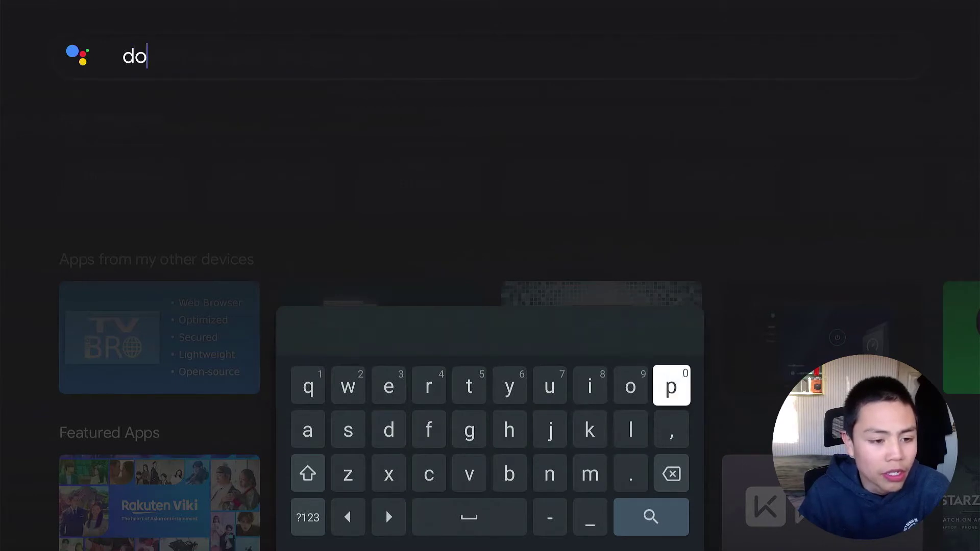
key("Return")
Install and open Downloader by AFTVnews, allow its permission, and dismiss its Quick Start Guide
key("Right")
key("Right")
key("Right")
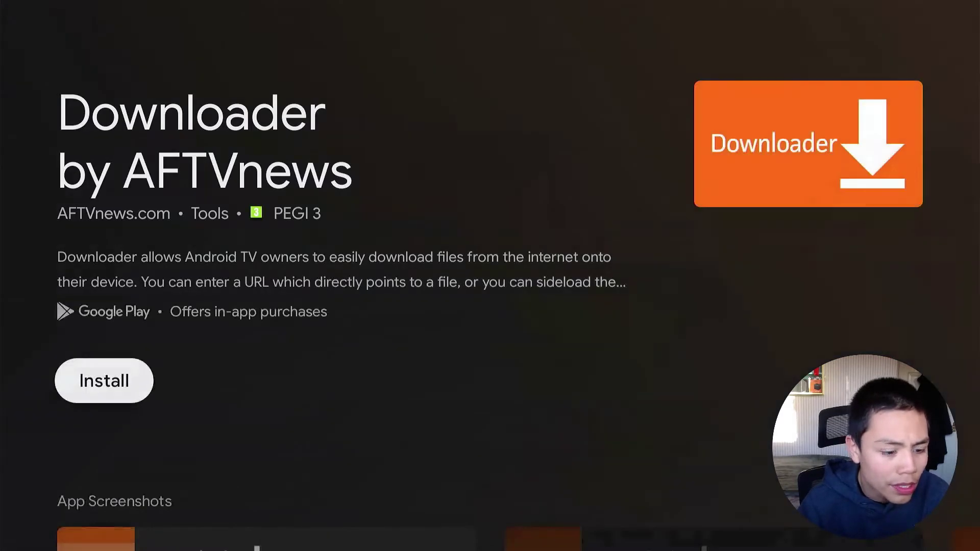
key("Return")
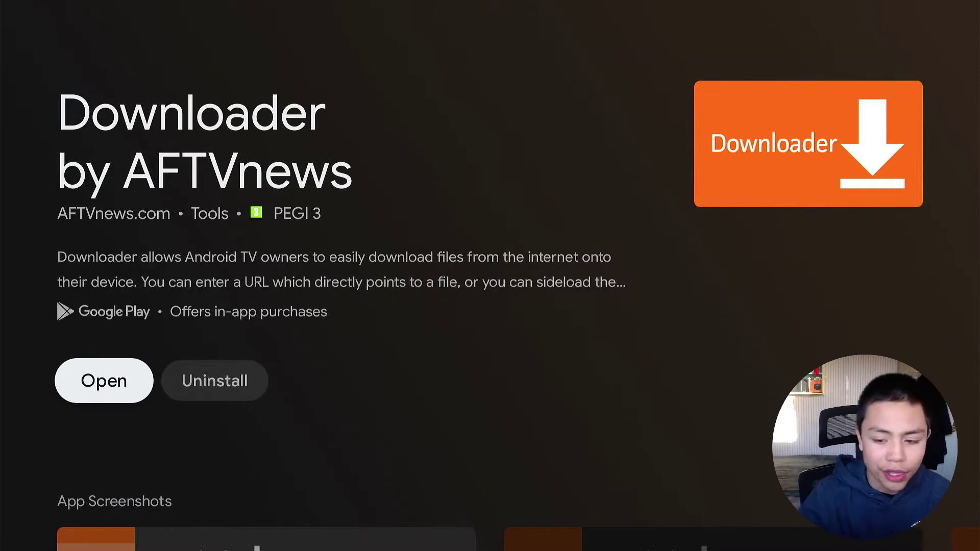
key("Return")
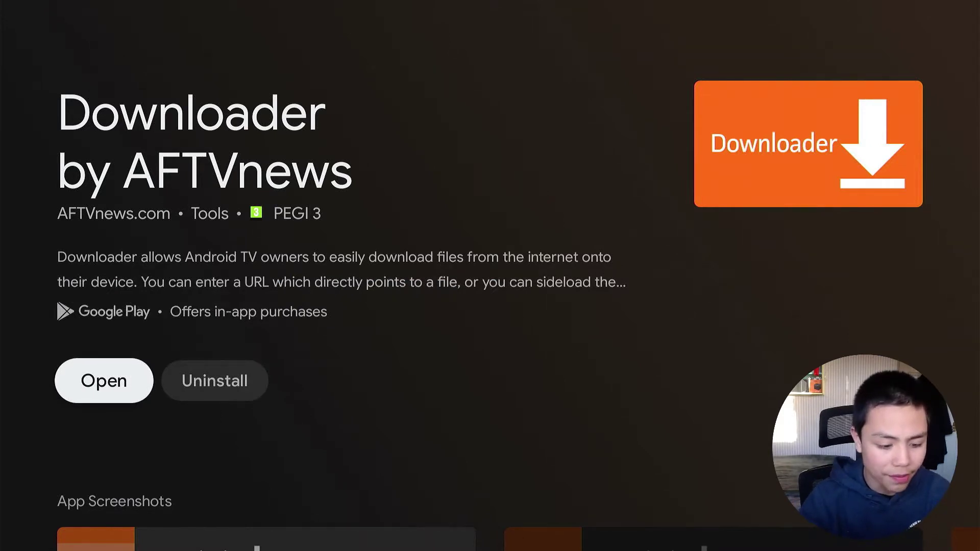
key("Return")
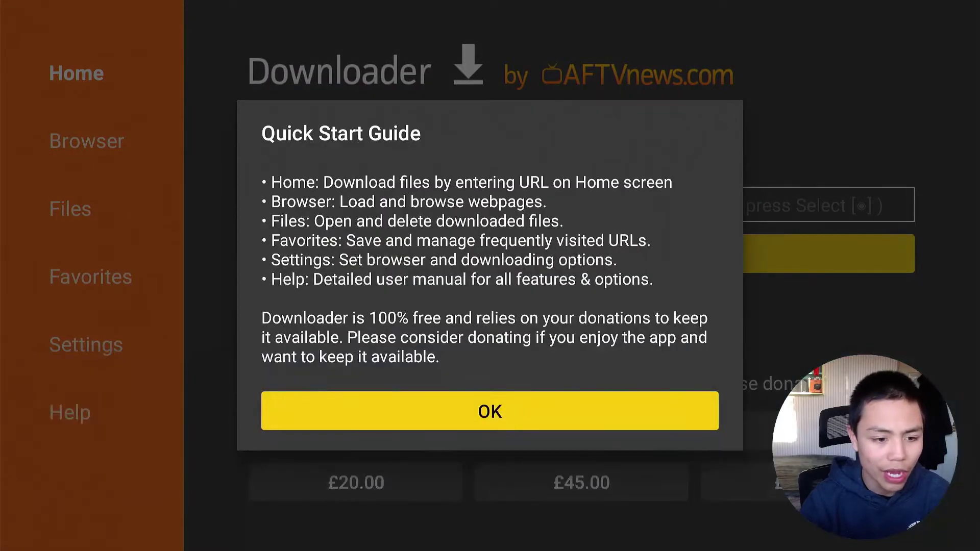
key("Return")
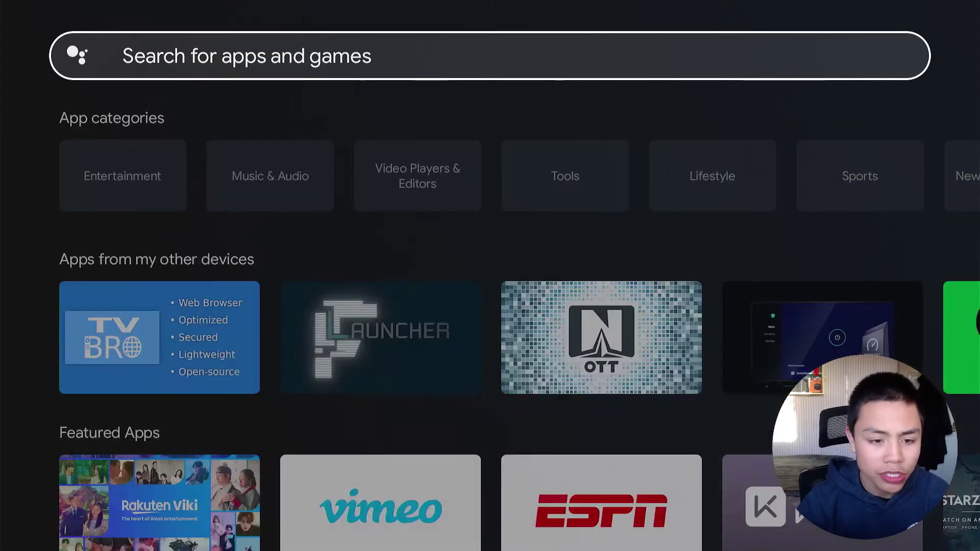
key("Up")
key("Up")
Switch Downloader to Allowed under Apps > Security and restrictions > Unknown sources, then go Home
key("Right")
key("Right")
key("Return")
key("Down")
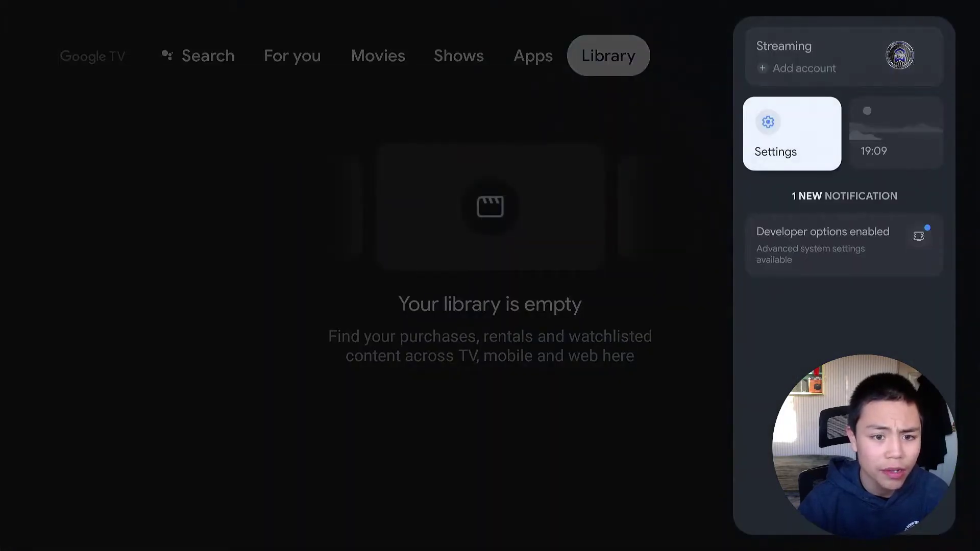
key("Return")
key("Down")
key("Down")
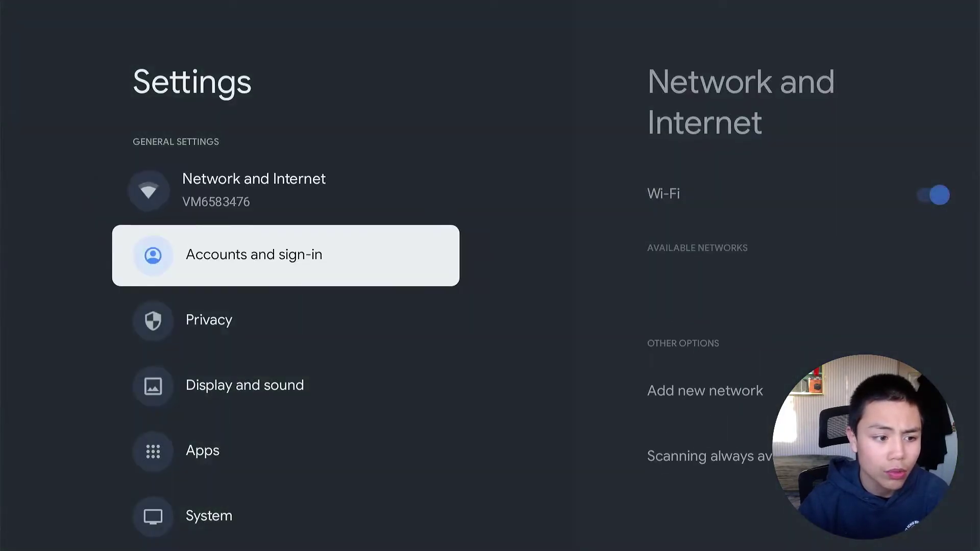
key("Down")
key("Down")
key("Down")
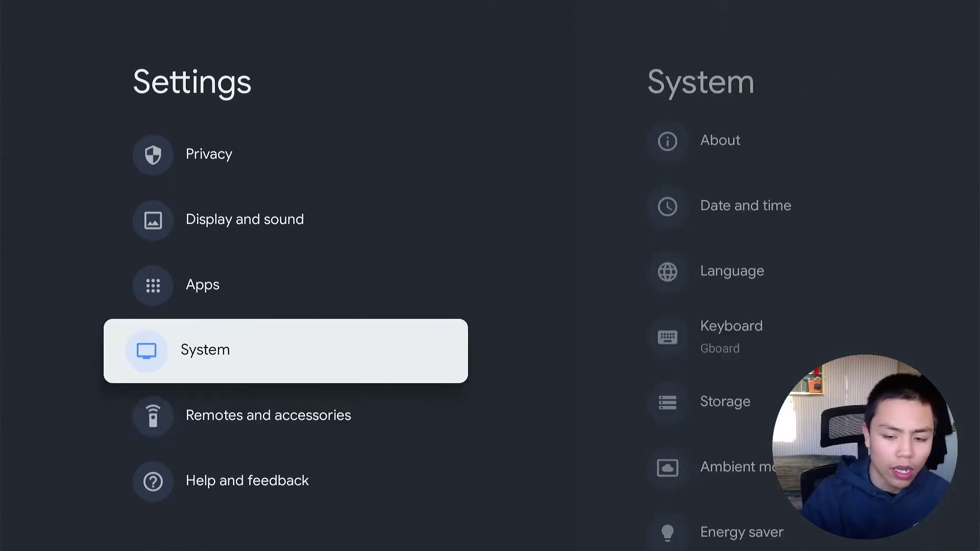
key("Up")
key("Return")
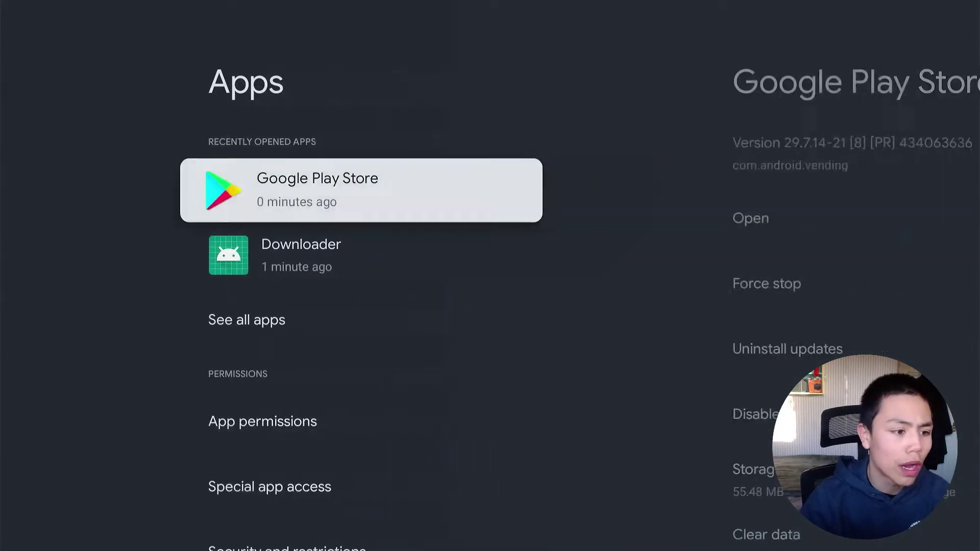
key("Down")
key("Down")
key("Down")
key("Down")
key("Down")
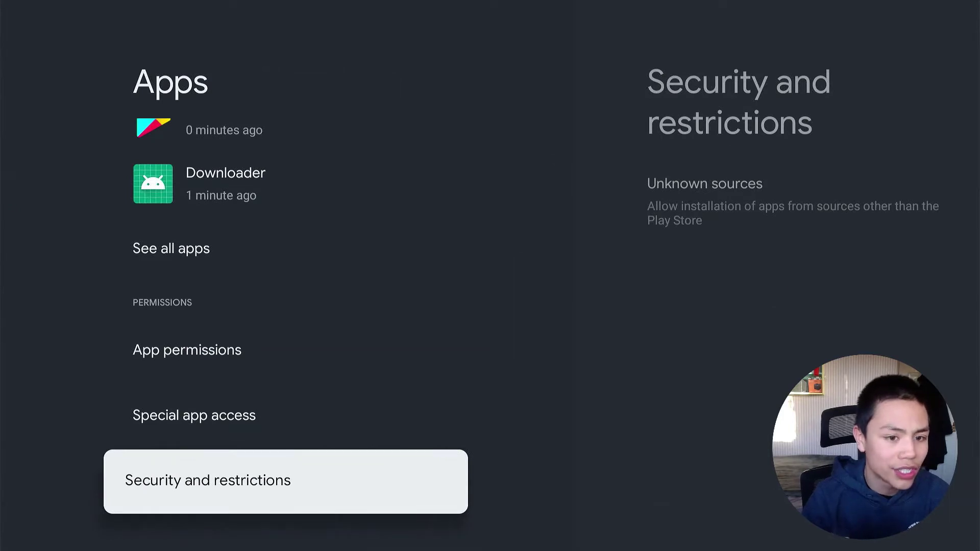
key("Return")
key("Return")
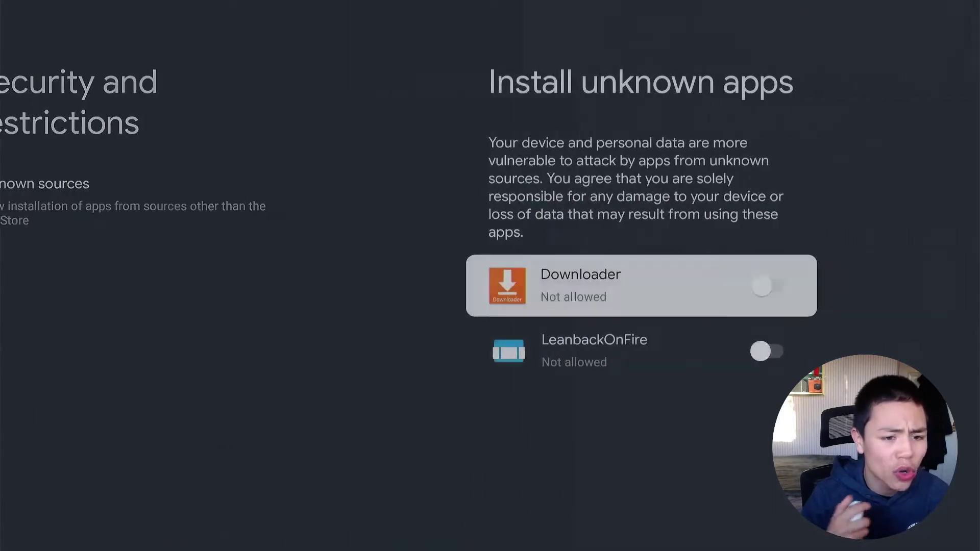
key("Return")
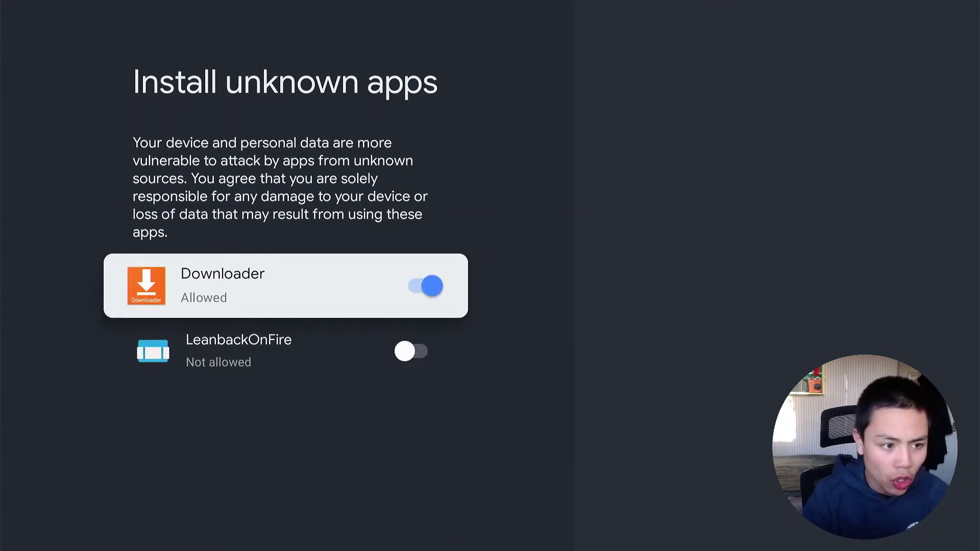
key("Home")
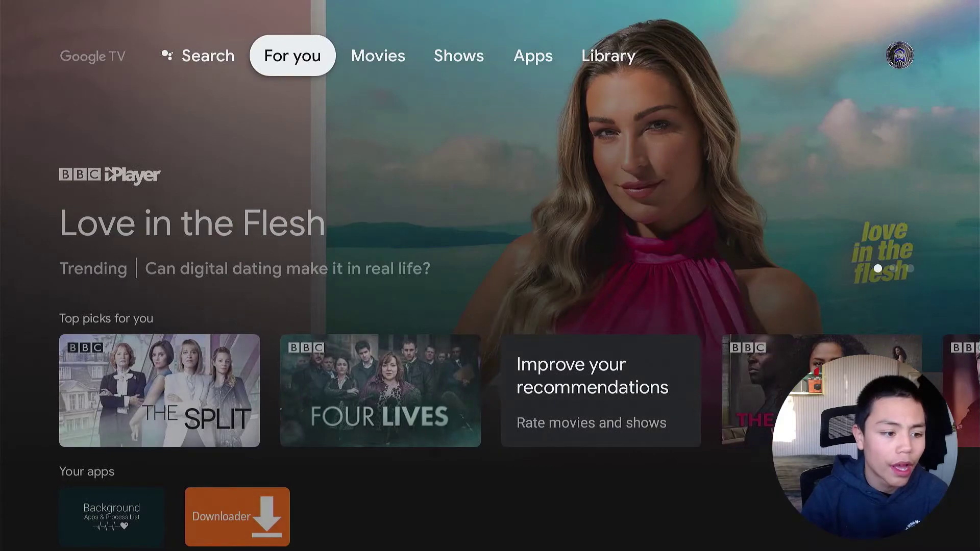
Launch Downloader from Your apps and bring up the keyboard for its URL box
key("Down")
key("Down")
key("Down")
key("Up")
key("Right")
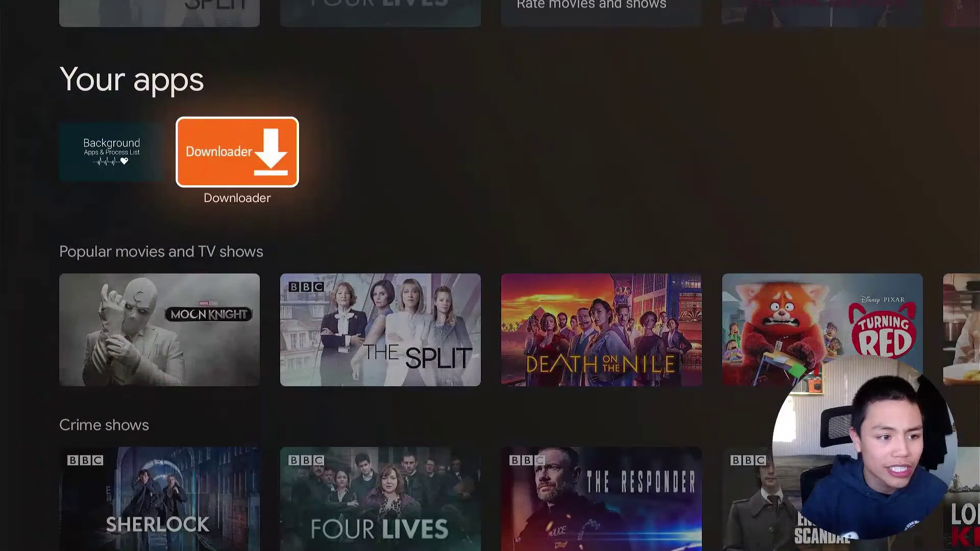
key("Return")
key("Up")
key("Return")
Type 'troypoint.com' into the URL box
key("Right")
key("Right")
key("Right")
key("Right")
key("Right")
key("Down")
key("Left")
key("Left")
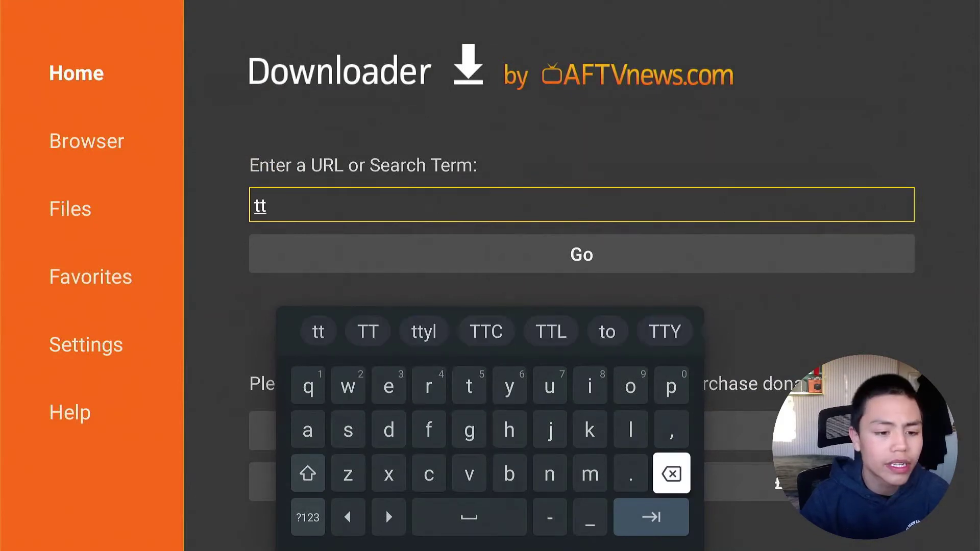
key("Return")
key("Up")
key("Up")
key("Left")
key("Left")
key("Left")
key("Left")
key("Left")
key("Left")
key("Return")
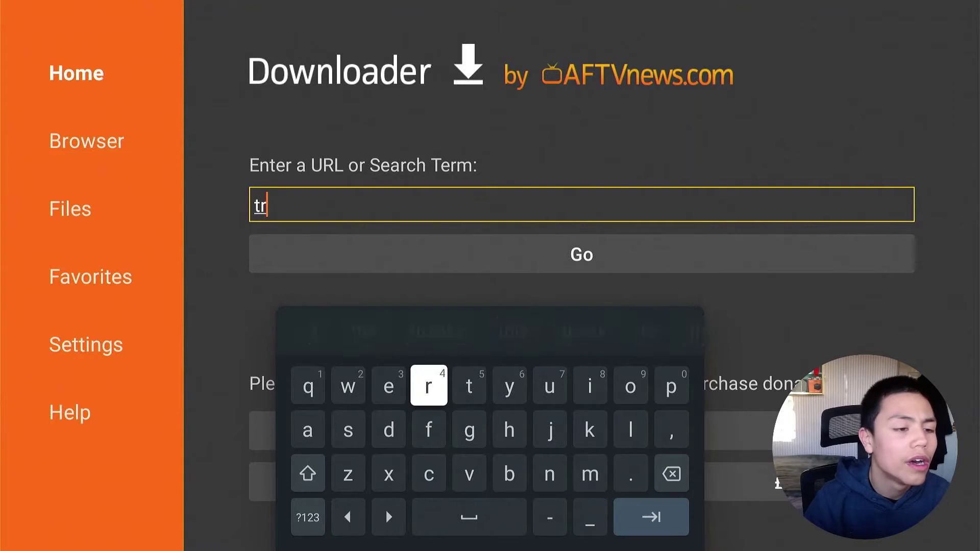
key("Right")
key("Right")
key("Right")
key("Right")
key("Right")
key("Return")
key("Left")
key("Left")
key("Left")
key("Return")
key("Right")
key("Right")
key("Right")
key("Right")
key("Return")
key("Left")
key("Return")
key("Left")
key("Return")
key("Down")
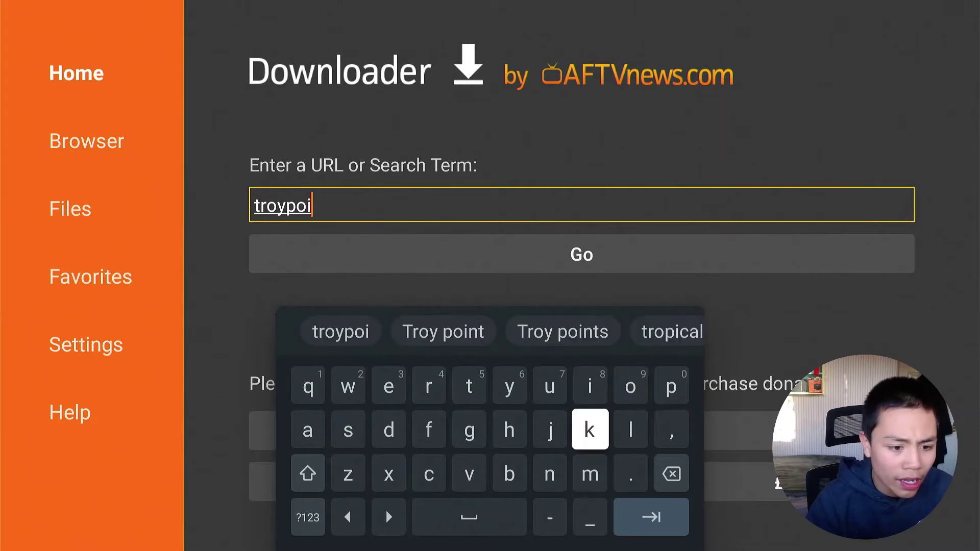
key("Down")
key("Left")
key("Return")
key("Left")
key("Up")
key("Up")
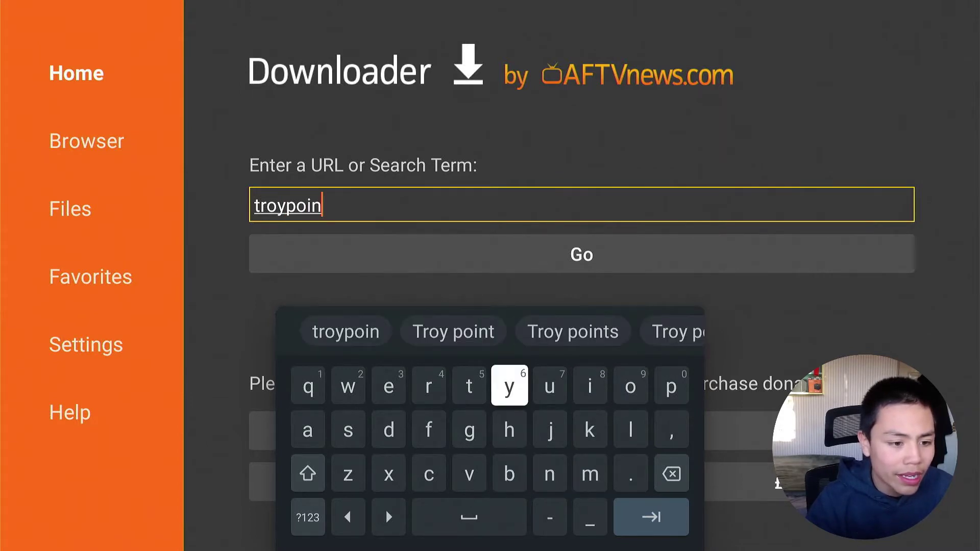
key("Left")
key("Return")
key("Right")
key("Right")
key("Right")
key("Right")
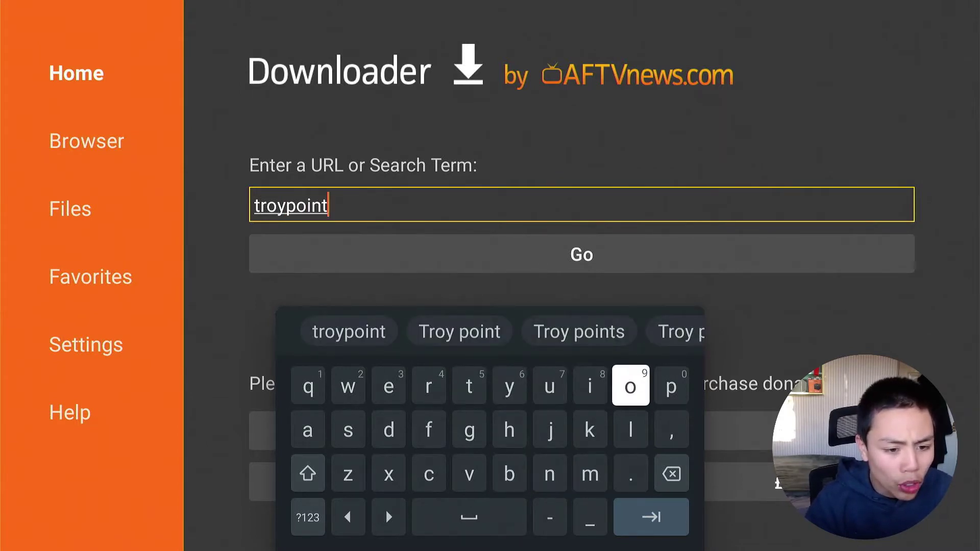
key("Down")
key("Down")
key("Return")
key("Left")
key("Left")
key("Left")
key("Left")
key("Left")
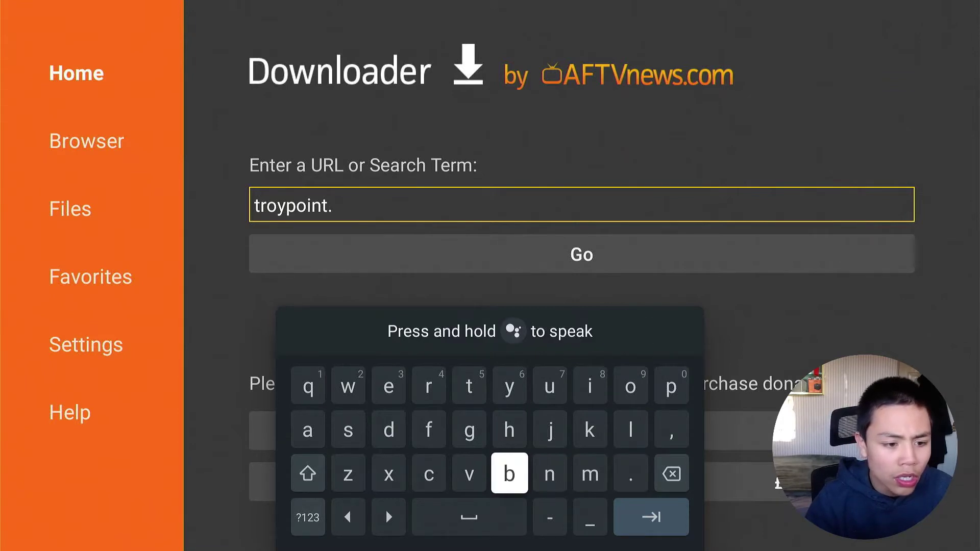
key("Return")
key("Right")
key("Right")
key("Right")
key("Right")
key("Right")
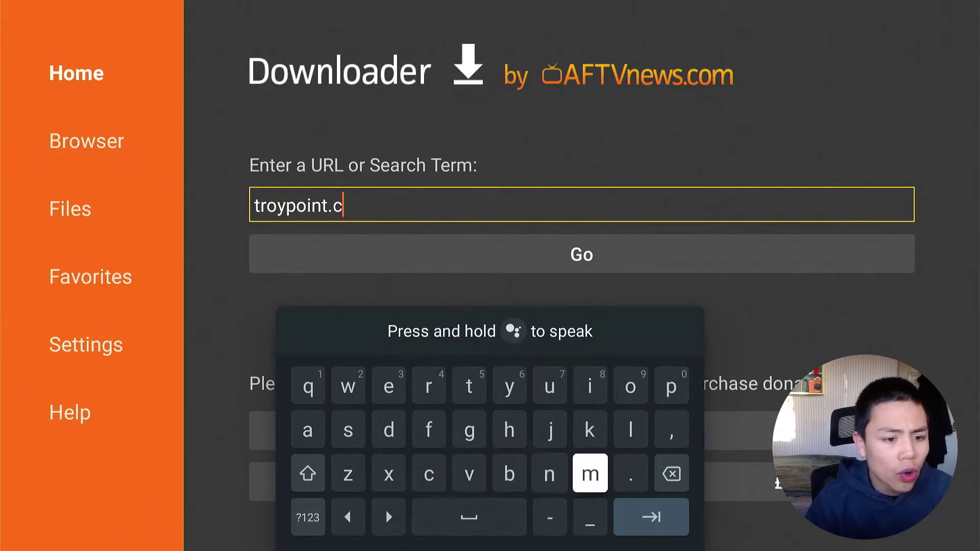
key("Up")
key("Up")
key("Left")
key("Down")
key("Down")
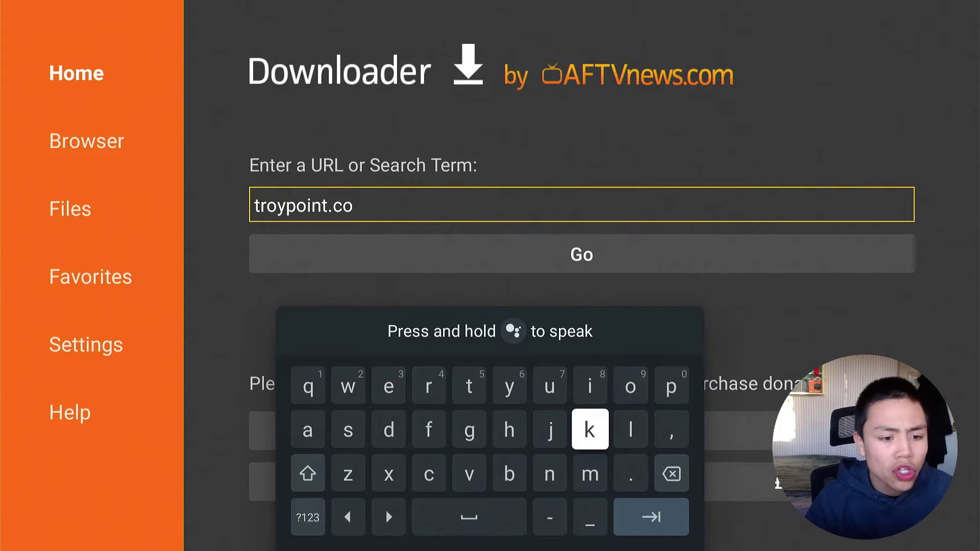
key("Return")
Complete the address as troypoint.com/lbackfire, close the keyboard, and press Go
key("Left")
key("Left")
key("Left")
key("Left")
key("Left")
key("Left")
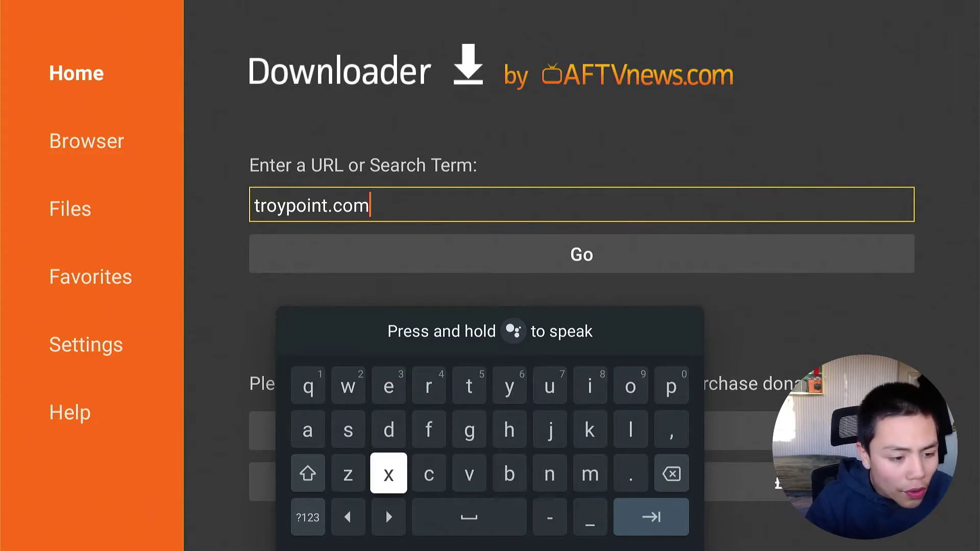
key("Down")
key("Return")
key("Up")
key("Up")
key("Right")
key("Right")
key("Right")
key("Right")
key("Right")
key("Right")
key("Right")
key("Right")
key("Right")
key("Right")
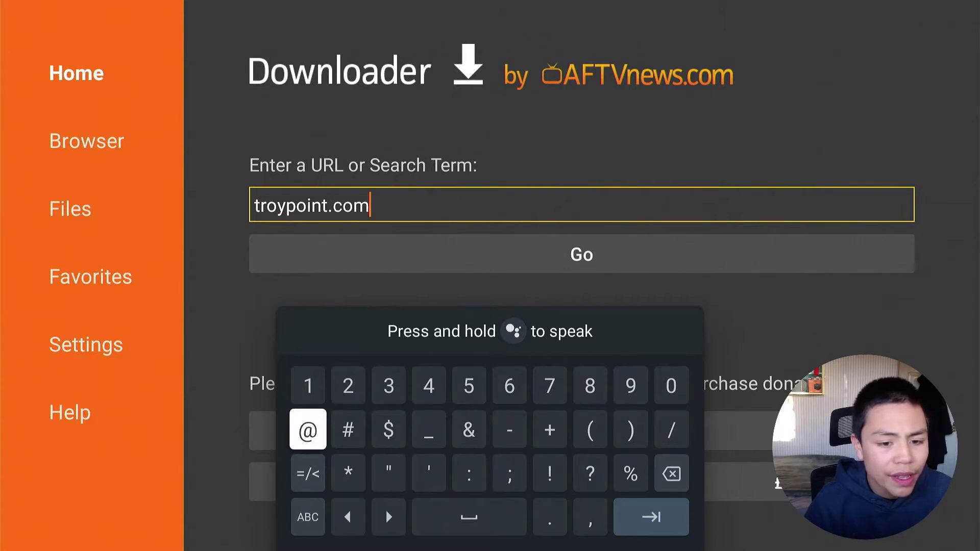
key("Left")
key("Return")
key("Down")
key("Right")
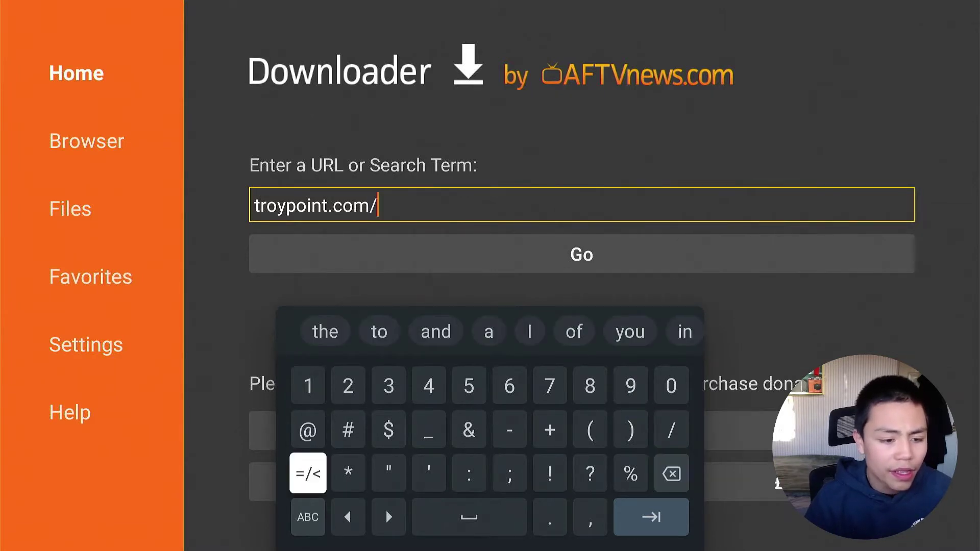
key("Down")
key("Return")
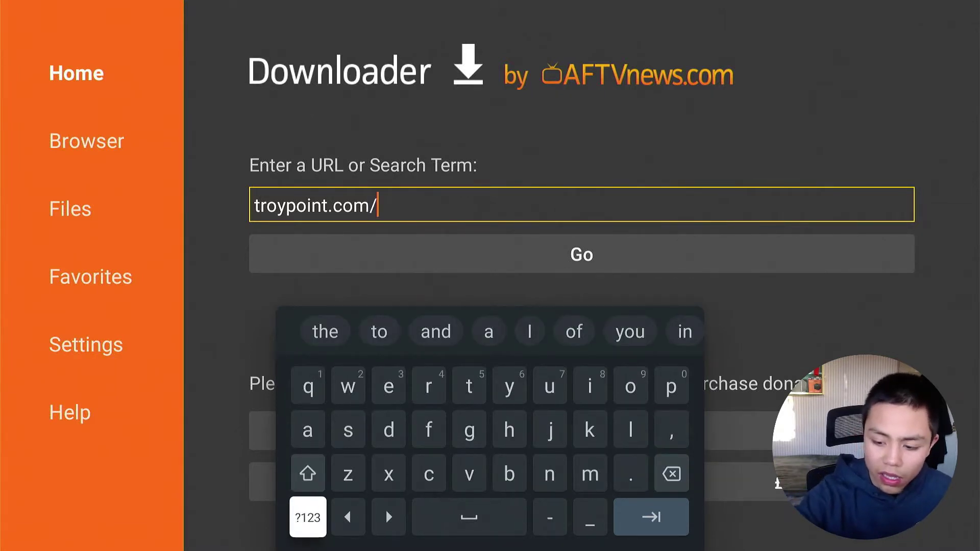
key("Down")
key("Right")
key("Right")
key("Right")
key("Right")
key("Right")
key("Right")
key("Right")
key("Right")
key("Right")
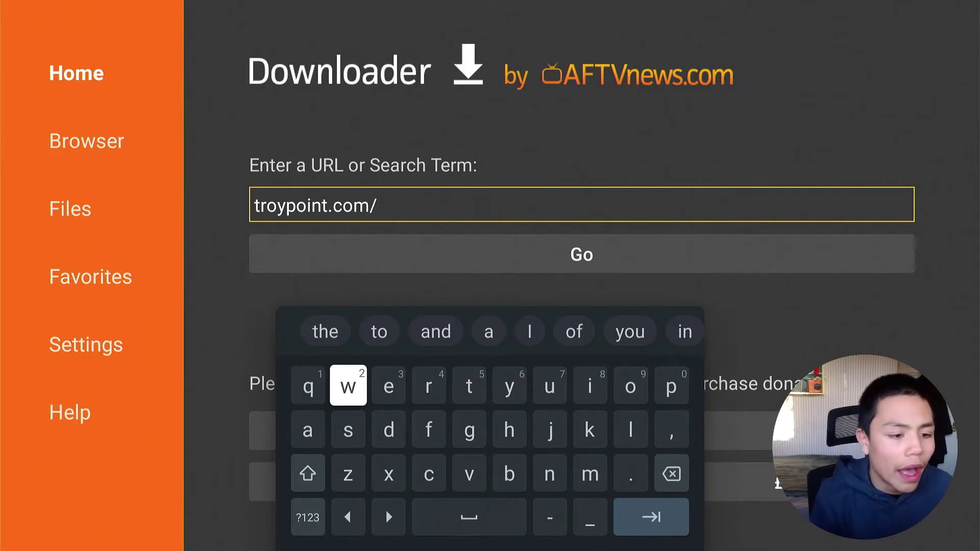
key("Down")
key("Left")
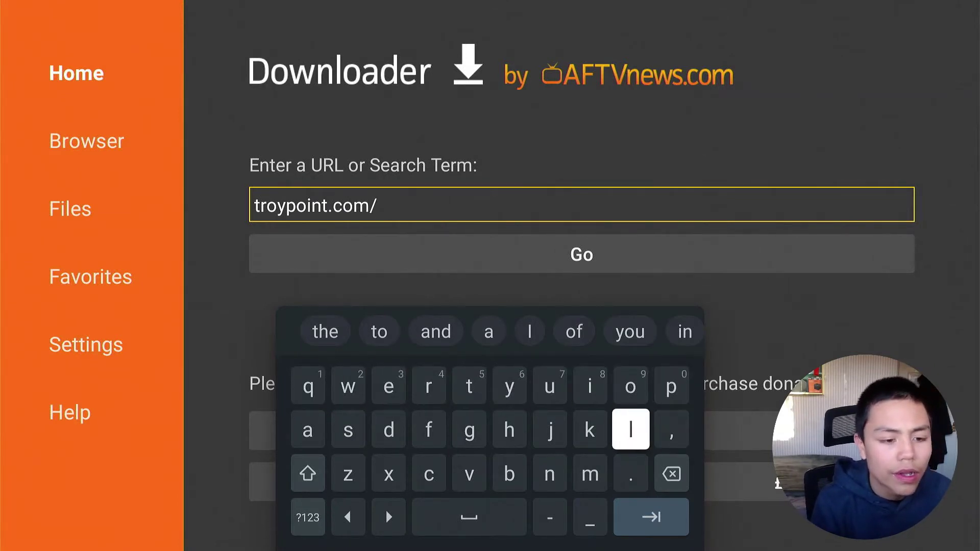
key("Return")
key("Right")
key("Right")
key("Right")
key("Right")
key("Right")
key("Right")
key("Down")
key("Right")
key("Return")
key("Left")
key("Left")
key("Left")
key("Left")
key("Left")
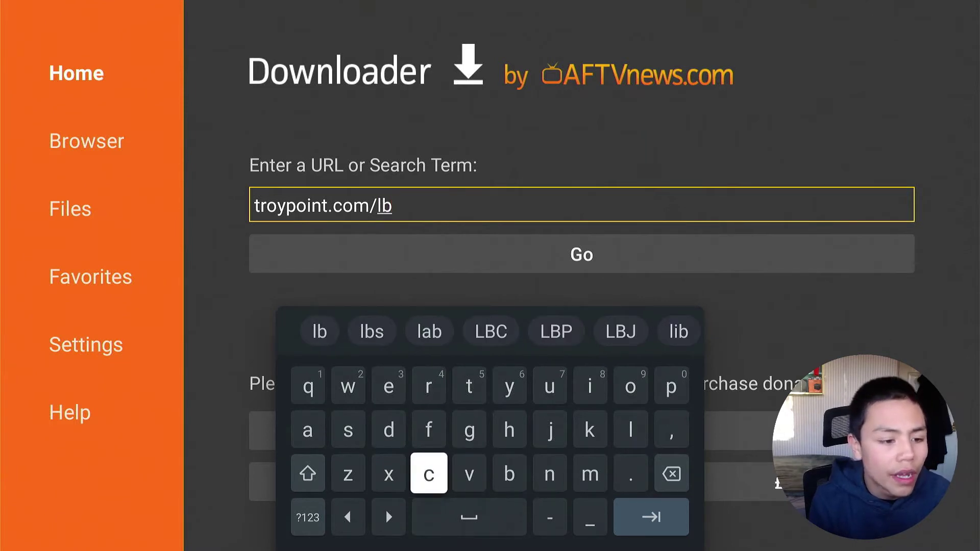
key("Up")
key("Return")
key("Right")
key("Right")
key("Down")
key("Right")
key("Return")
key("Right")
key("Right")
key("Right")
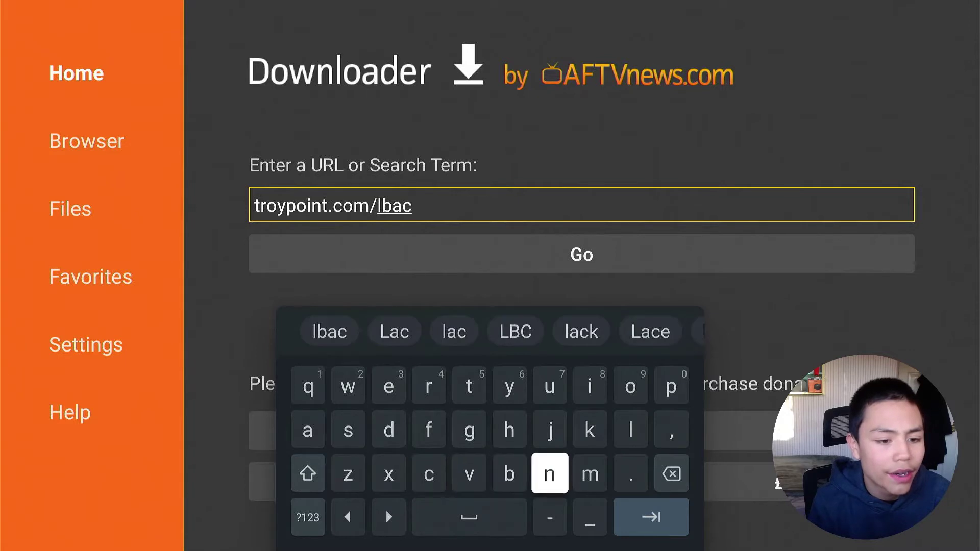
key("Right")
key("Up")
key("Return")
key("Left")
key("Left")
key("Left")
key("Left")
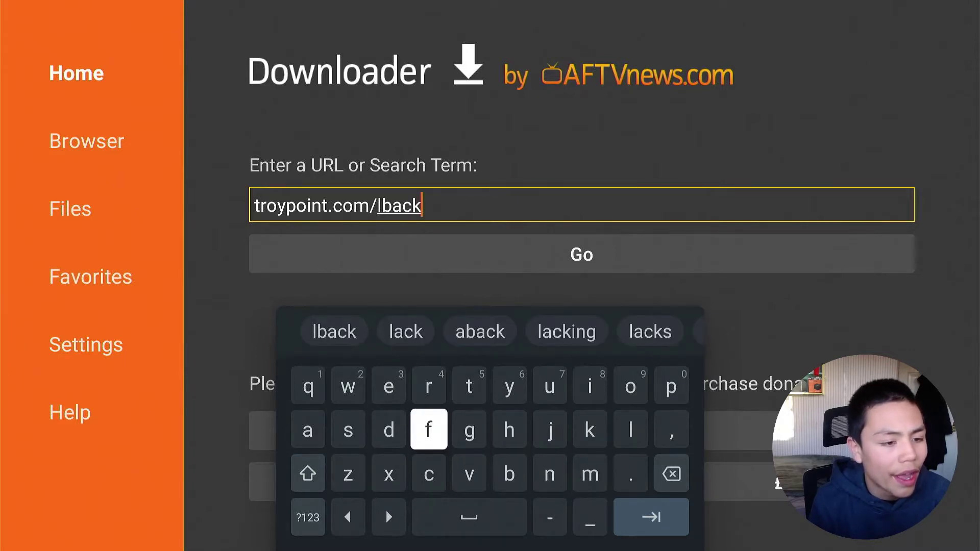
key("Return")
key("Right")
key("Right")
key("Right")
key("Right")
key("Up")
key("Return")
key("Left")
key("Left")
key("Left")
key("Left")
key("Return")
key("Left")
key("Return")
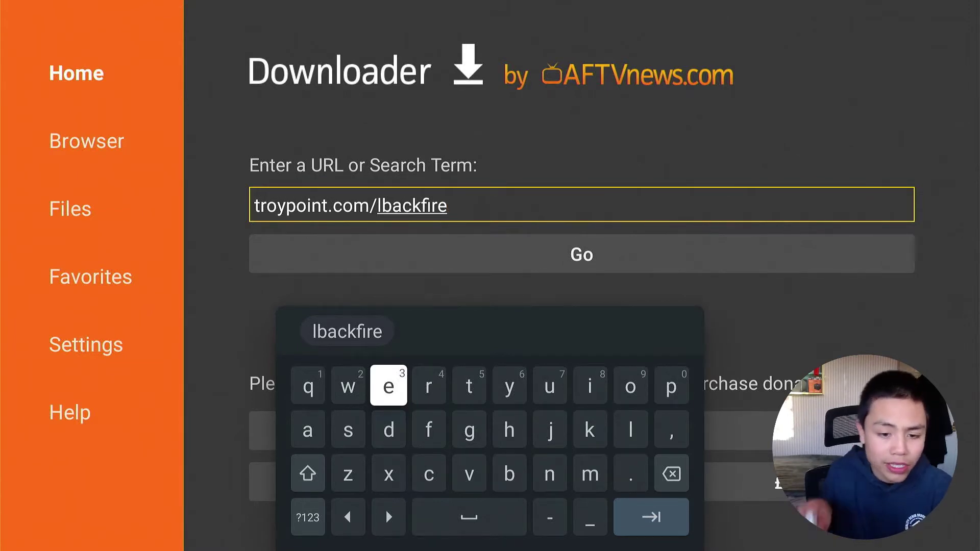
key("Escape")
key("Down")
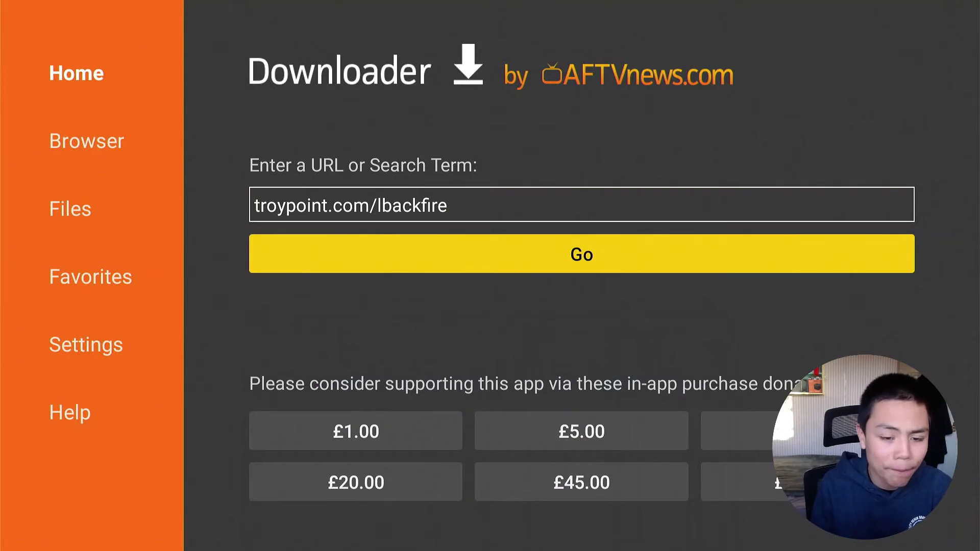
key("Return")
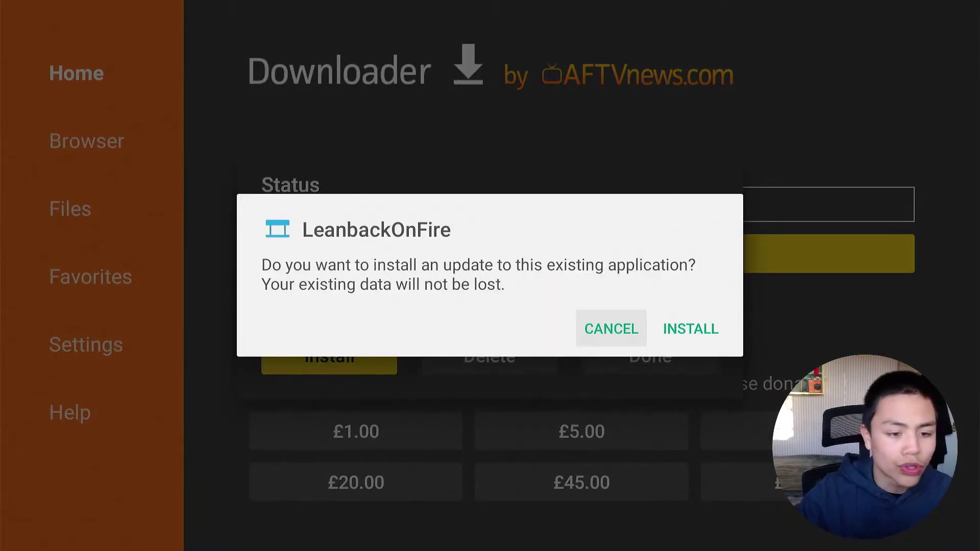
Install the downloaded LeanbackOnFire update and finish with DONE
key("Right")
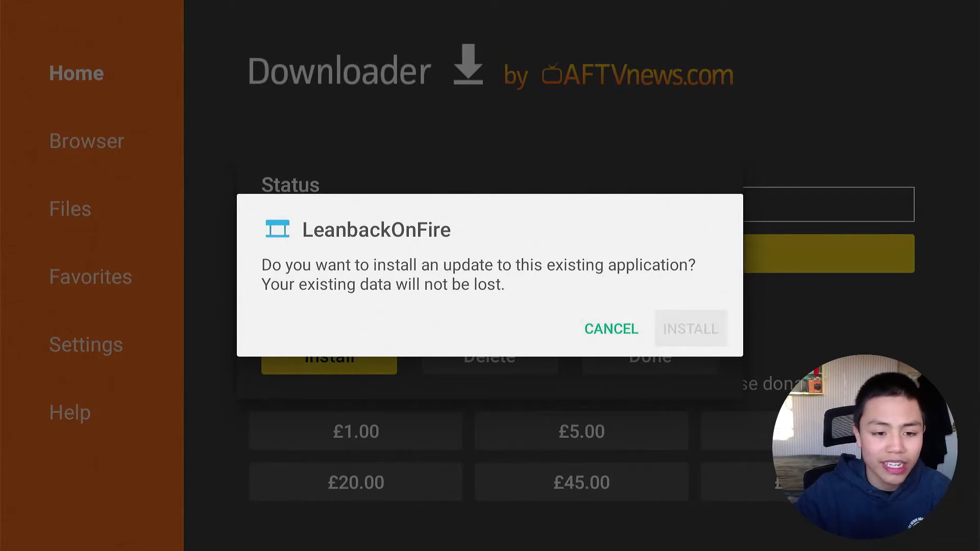
key("Return")
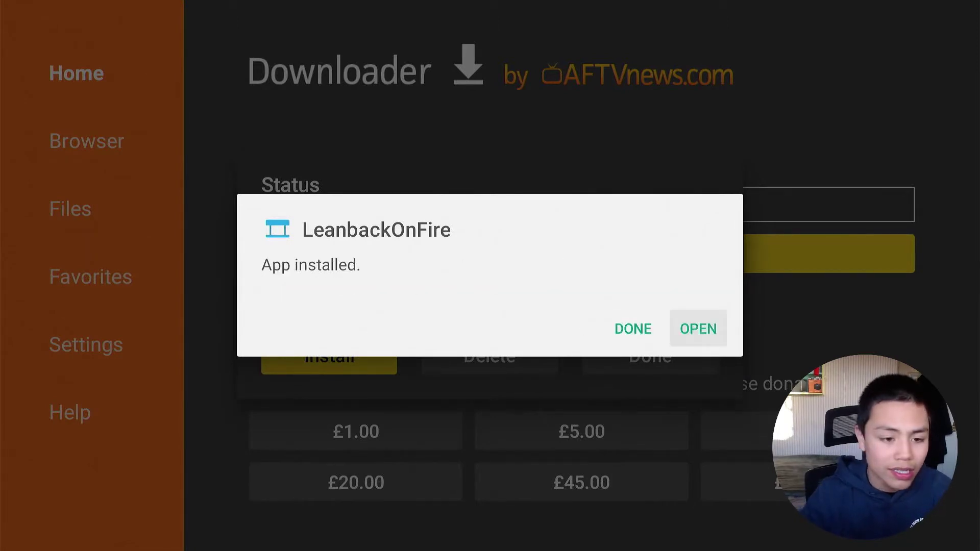
key("Left")
key("Return")
Delete the LeanbackOnFire APK from Downloader and return to the TV home screen
key("Right")
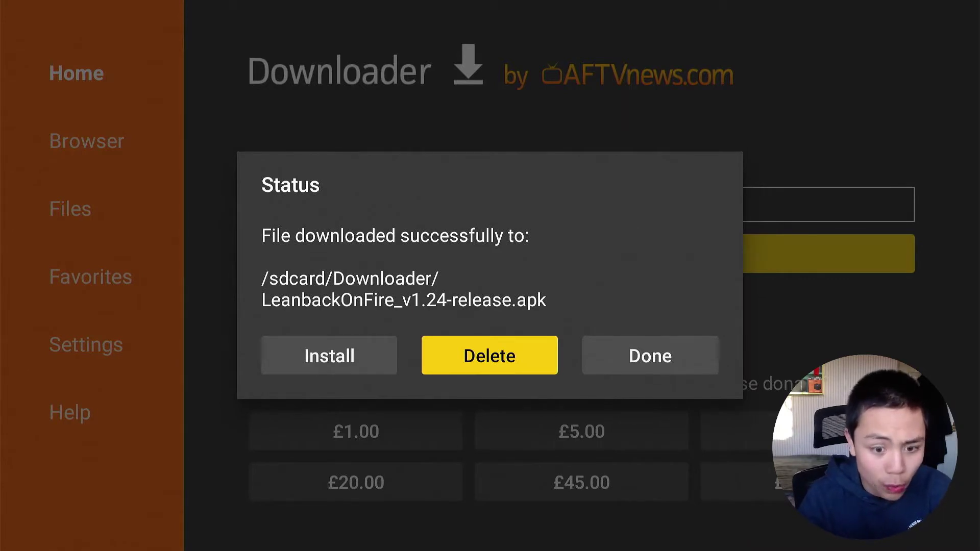
key("Return")
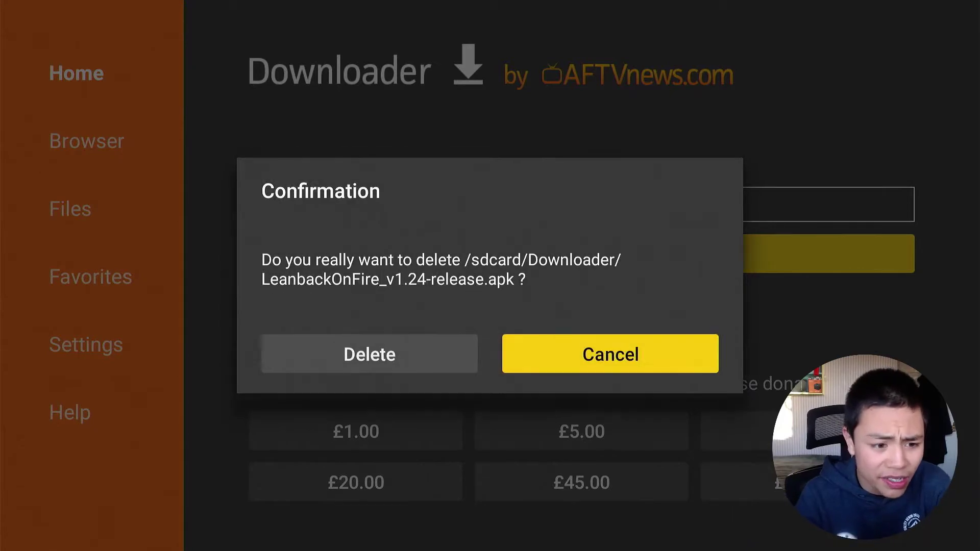
key("Left")
key("Return")
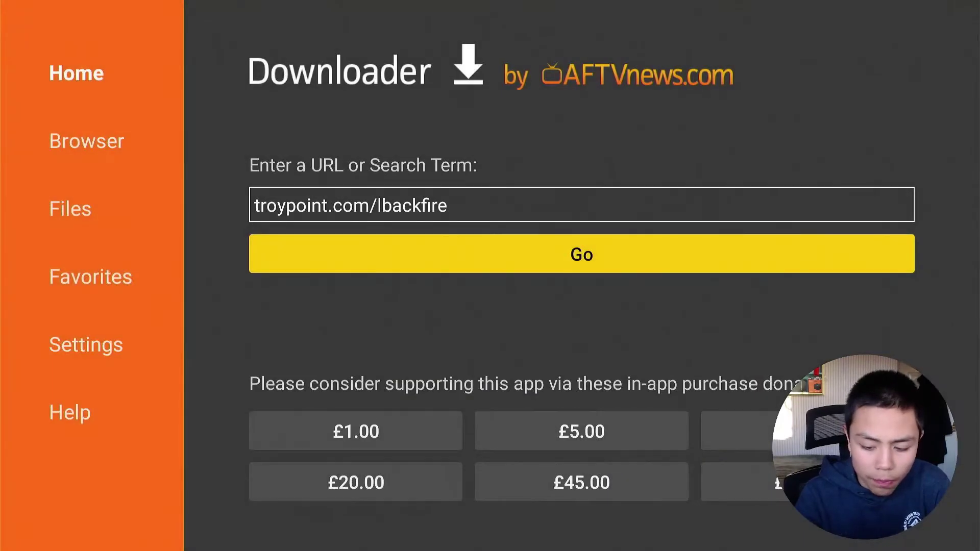
key("Escape")
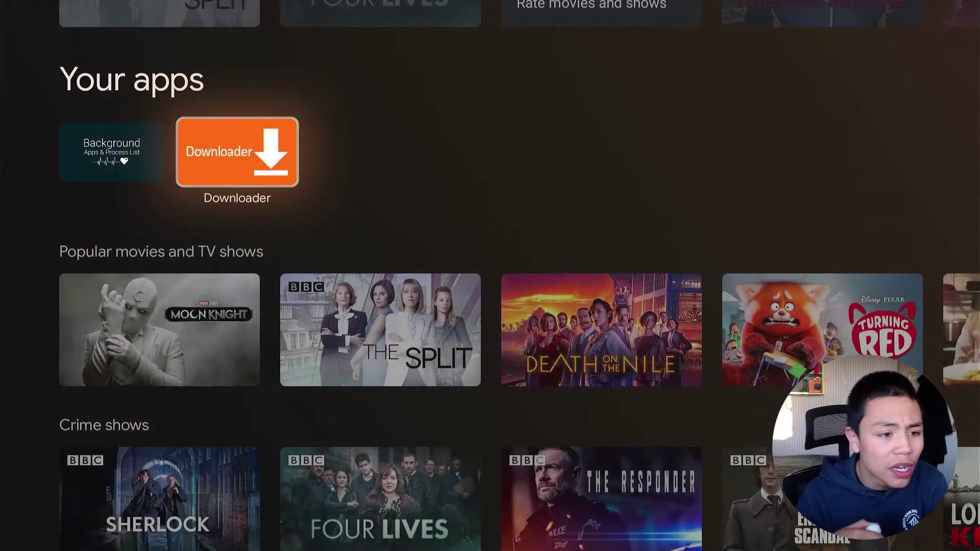
Go from the home screen through the profile panel into Settings
key("Up")
key("Up")
key("Down")
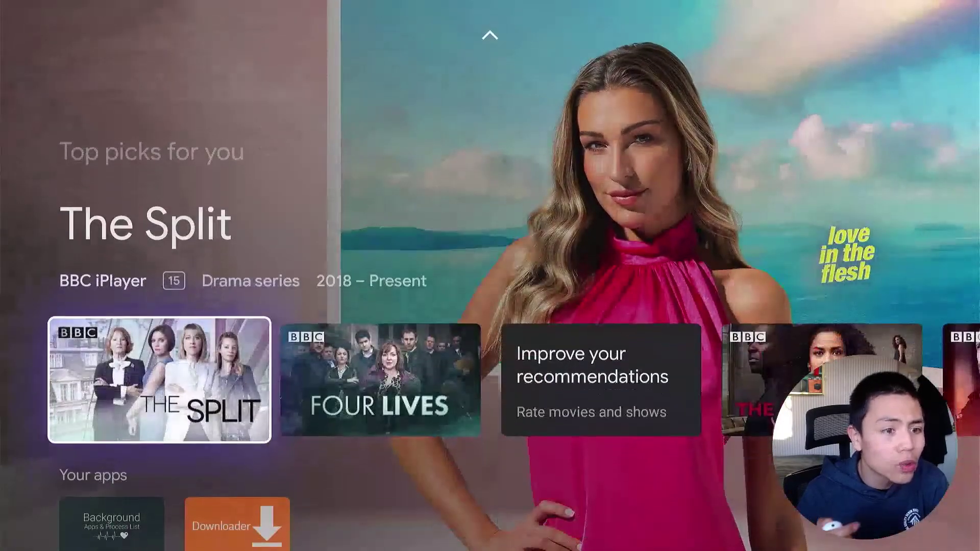
key("Up")
key("Up")
key("Right")
key("Right")
key("Right")
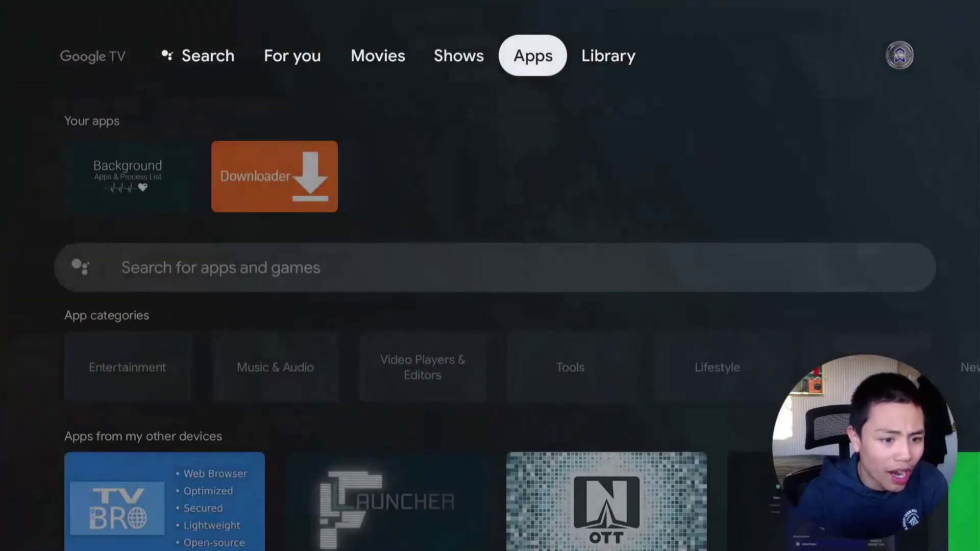
key("Down")
key("Up")
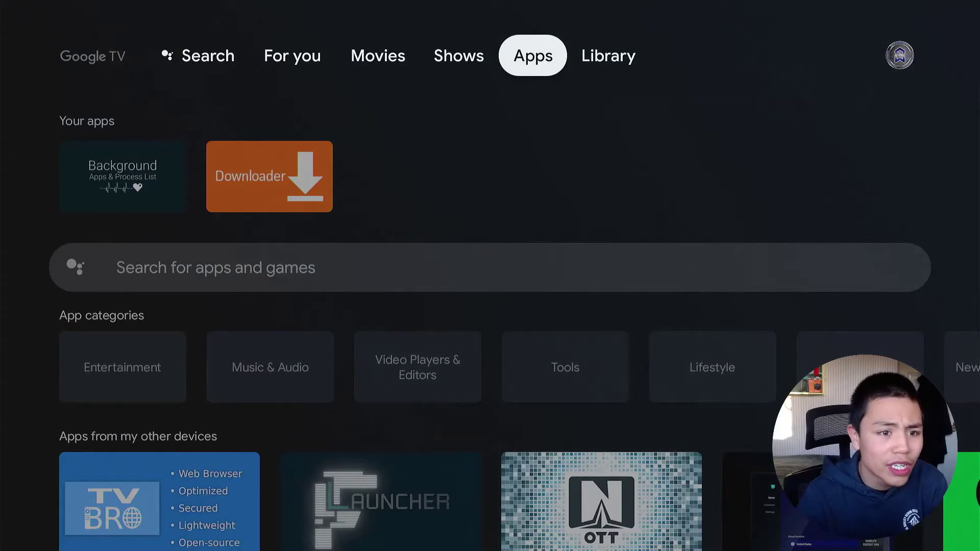
key("Right")
key("Right")
key("Return")
key("Down")
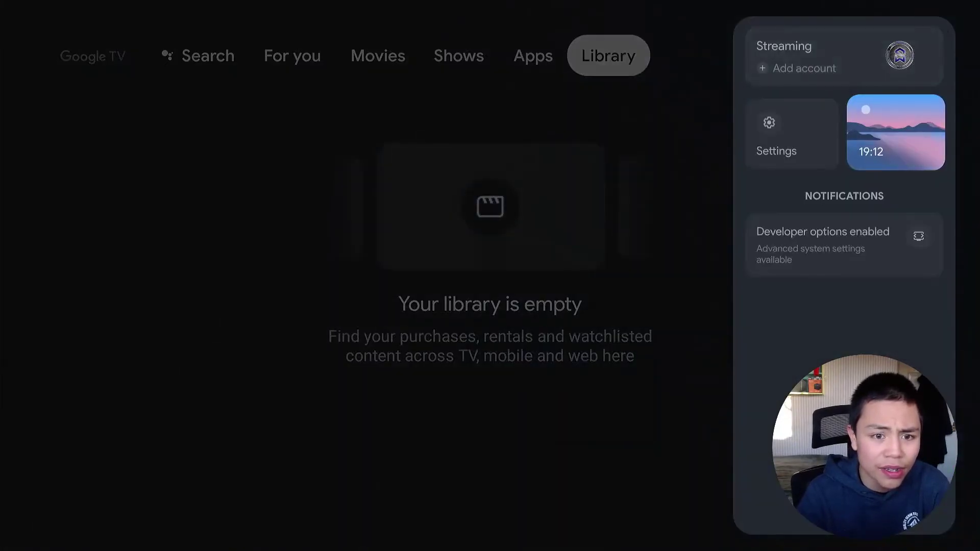
key("Left")
key("Return")
Launch LeanbackOnFire from its details page under Apps > See all apps
key("Down")
key("Down")
key("Down")
key("Down")
key("Down")
key("Up")
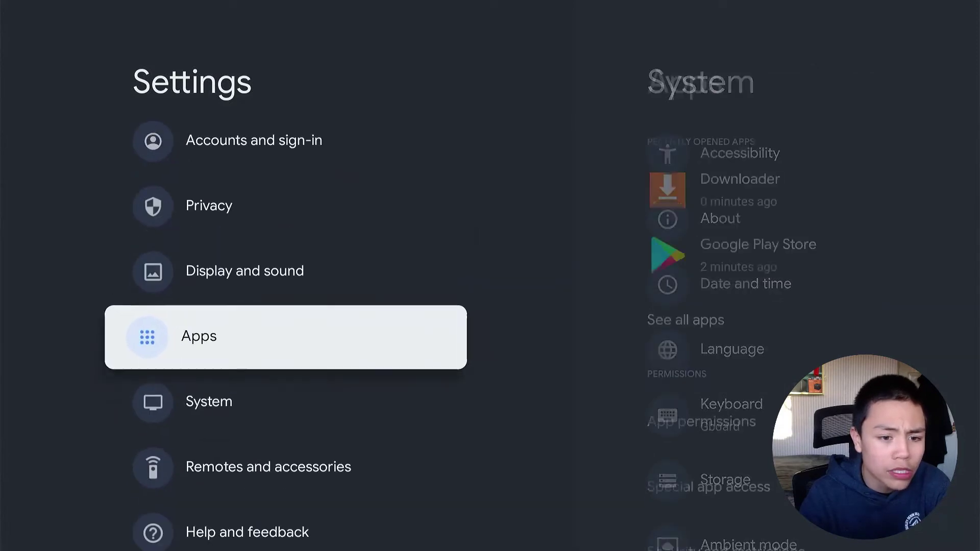
key("Return")
key("Down")
key("Down")
key("Return")
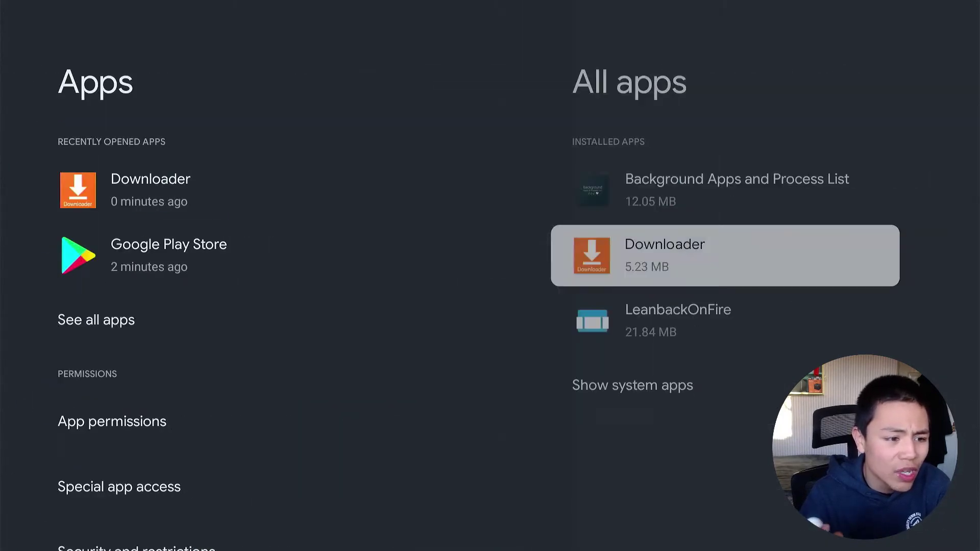
key("Down")
key("Return")
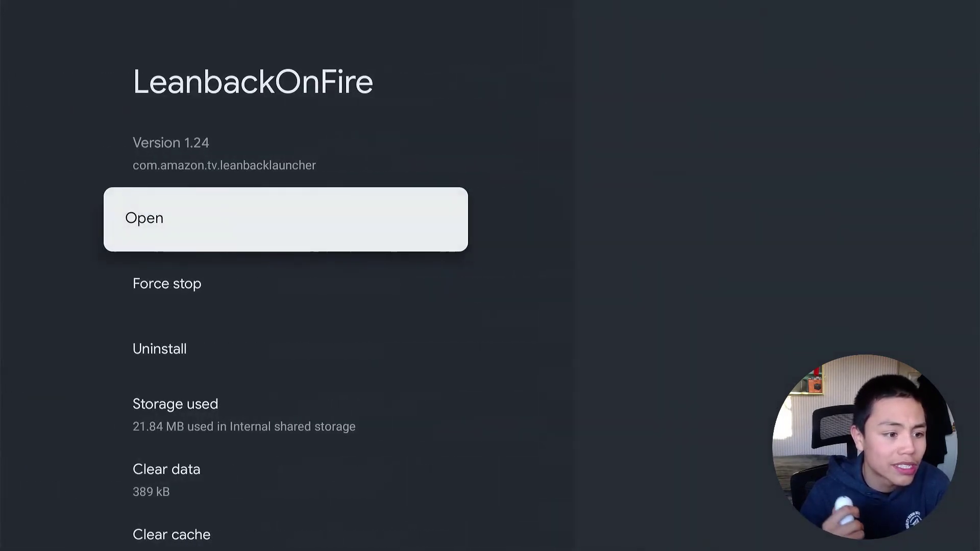
key("Return")
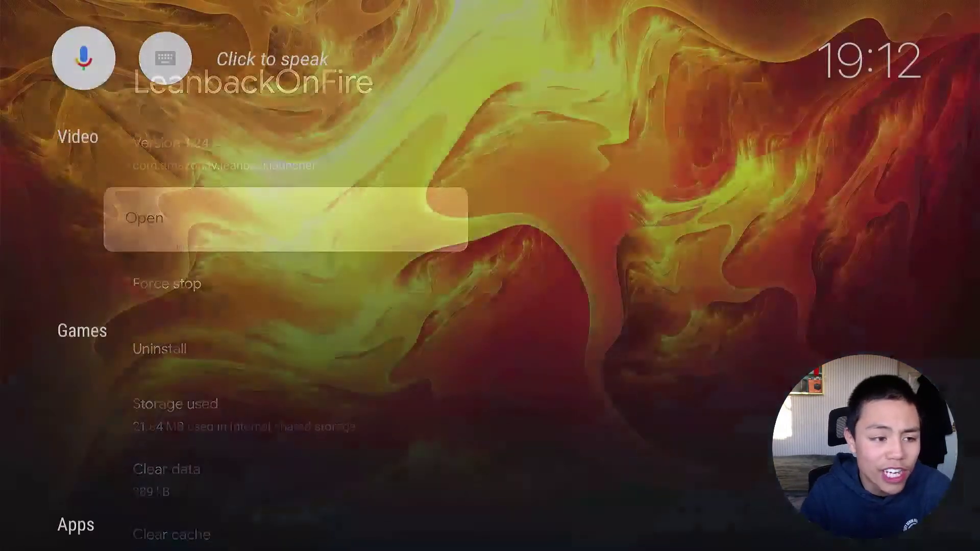
key("Down")
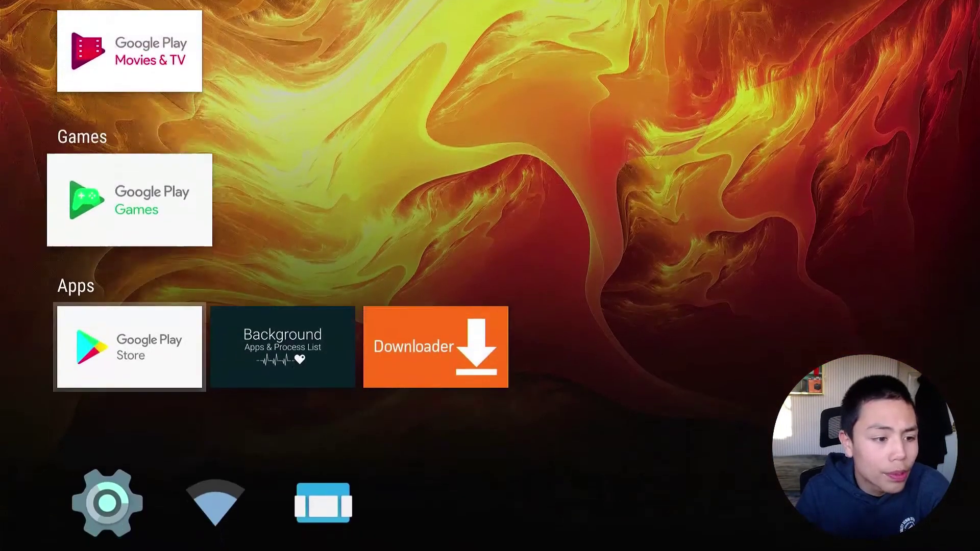
key("Down")
key("Right")
key("Right")
key("Left")
key("Left")
key("Right")
key("Right")
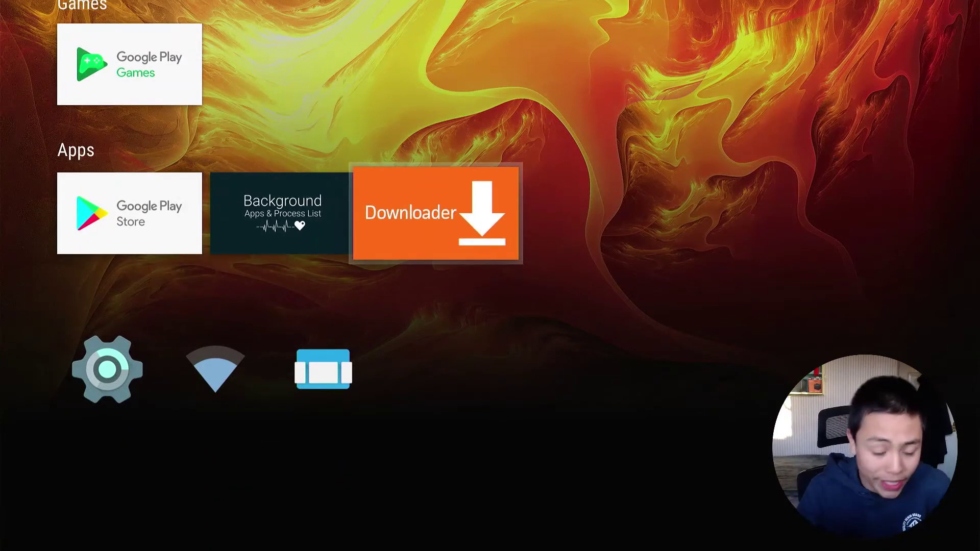
key("Up")
key("Up")
key("Up")
key("Down")
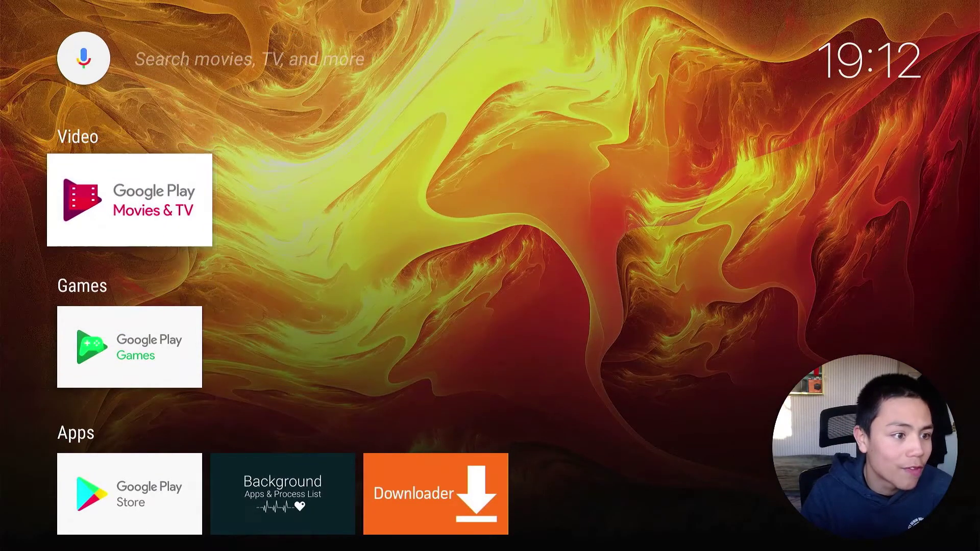
key("Up")
key("Right")
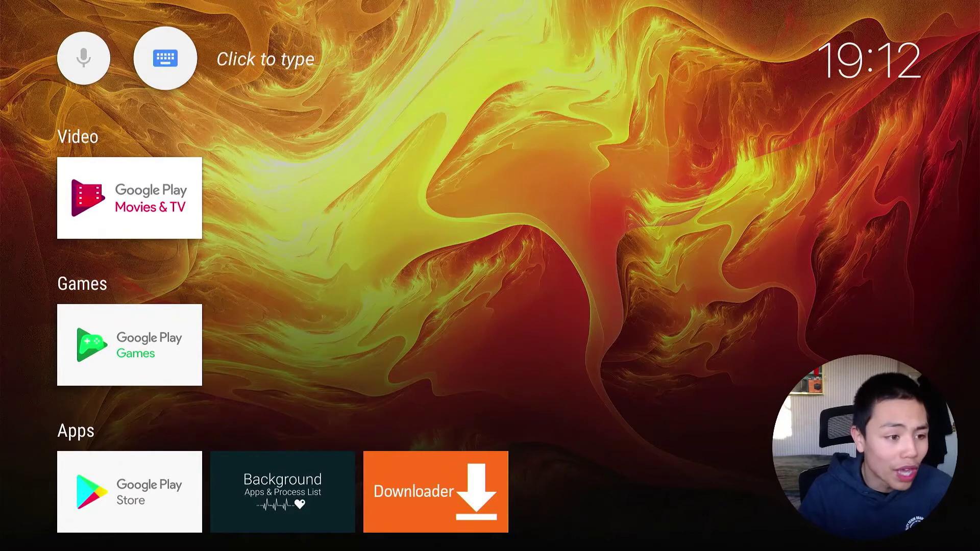
key("Down")
key("Down")
key("Down")
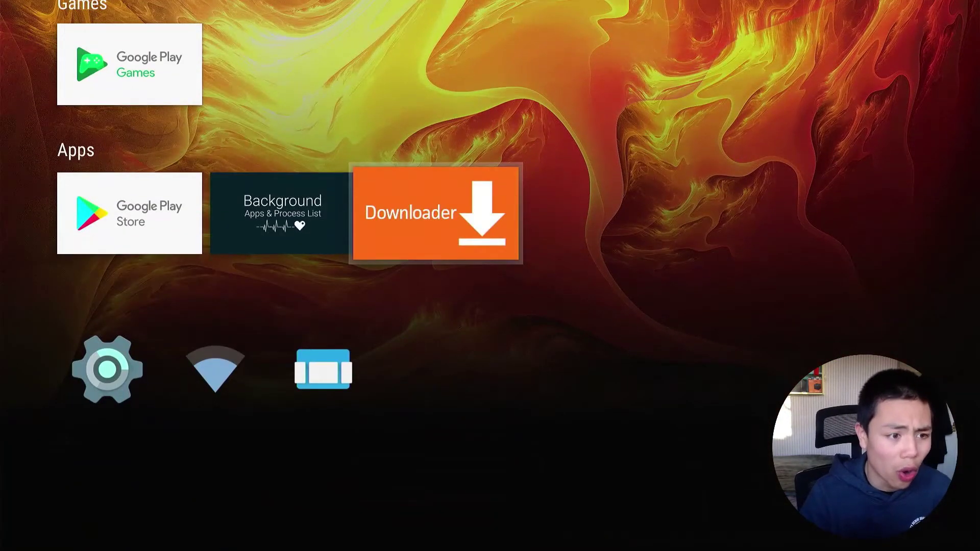